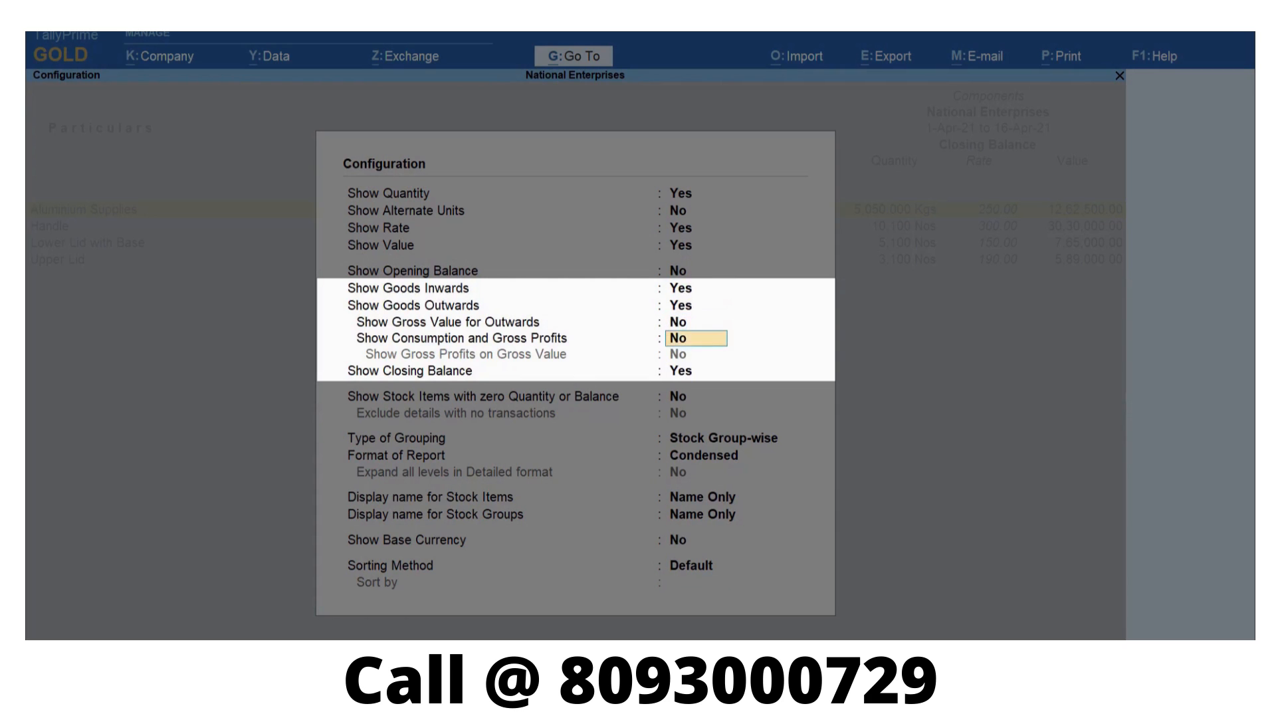
# Apply the Stock Group Summary configuration with goods inwards, goods outwards and closing balance shown
pyautogui.write('Yes')
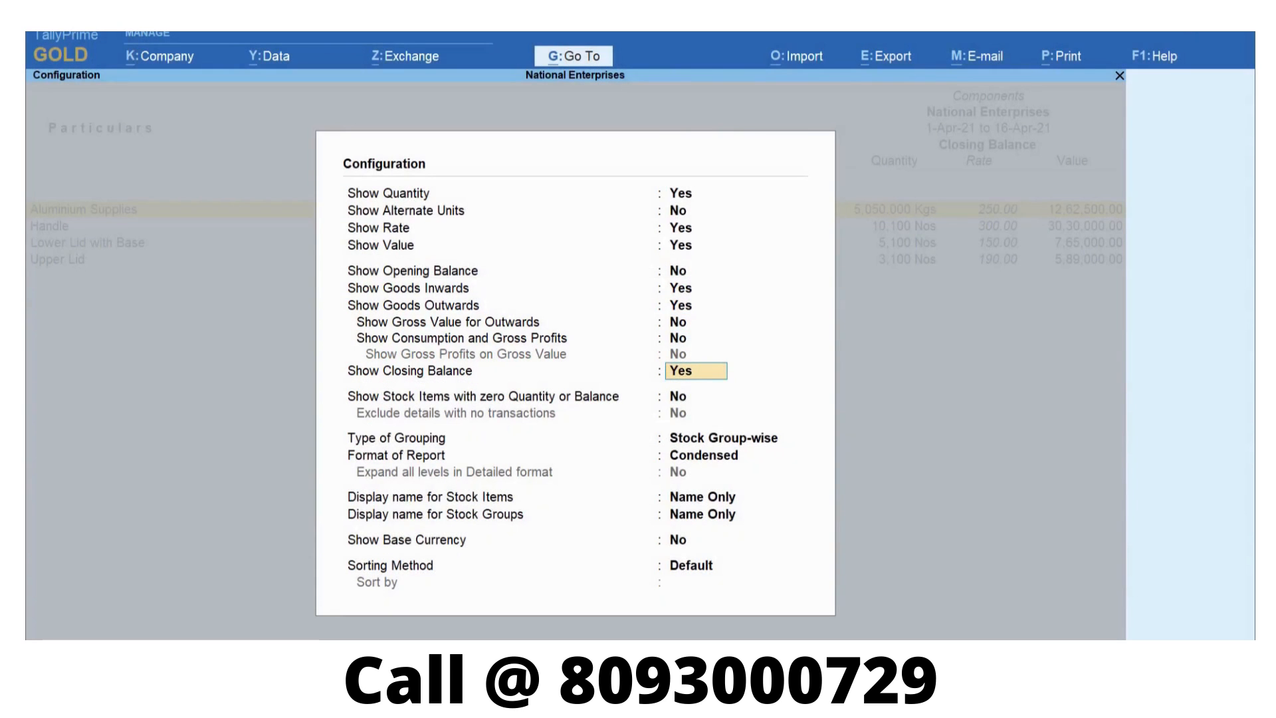
pyautogui.hotkey('ctrl', 'a')
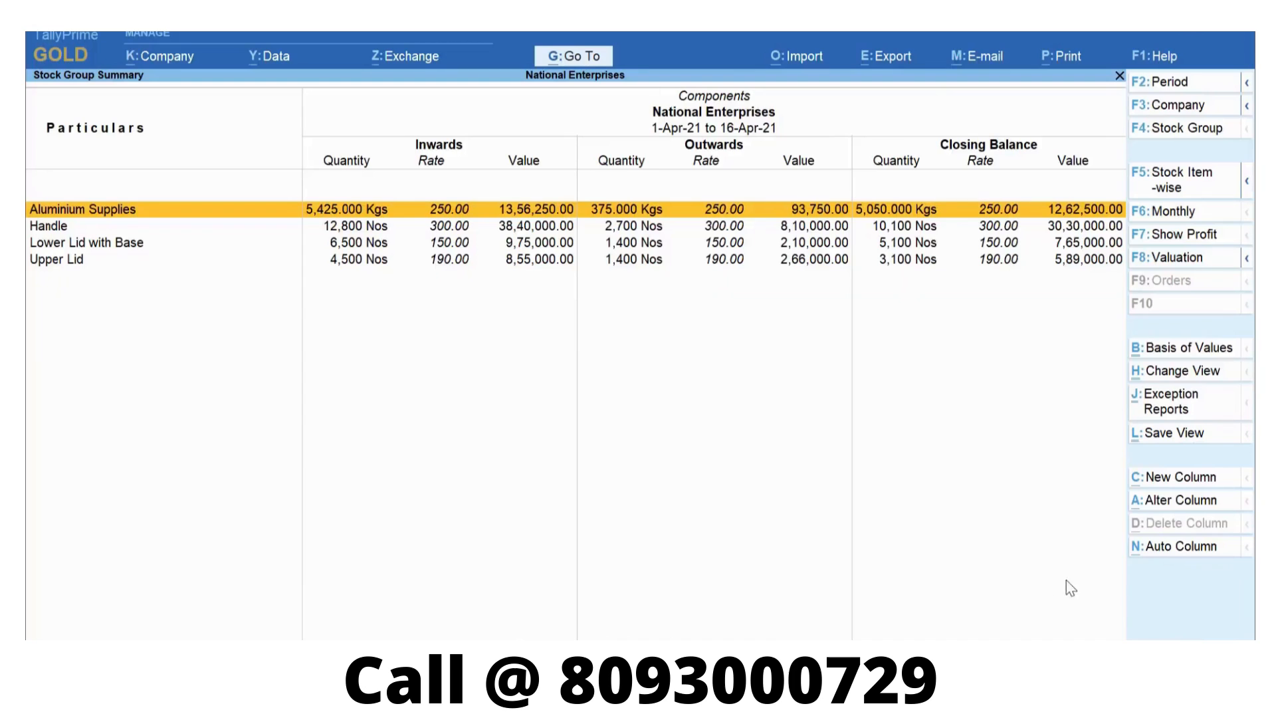
# Start saving the report view under the name Stock Group Summary for Raw Materials, without making it the default view
pyautogui.click(1202, 438)
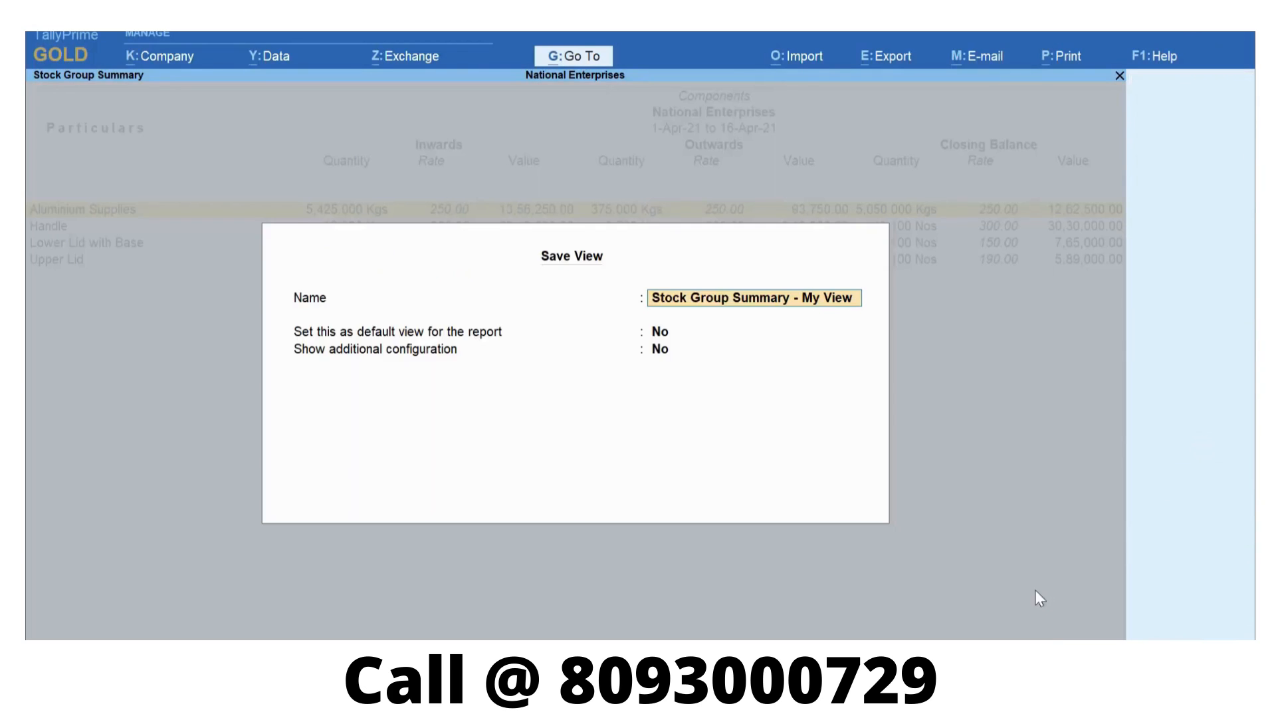
pyautogui.write('Stock Group Summary for Raw Materials')
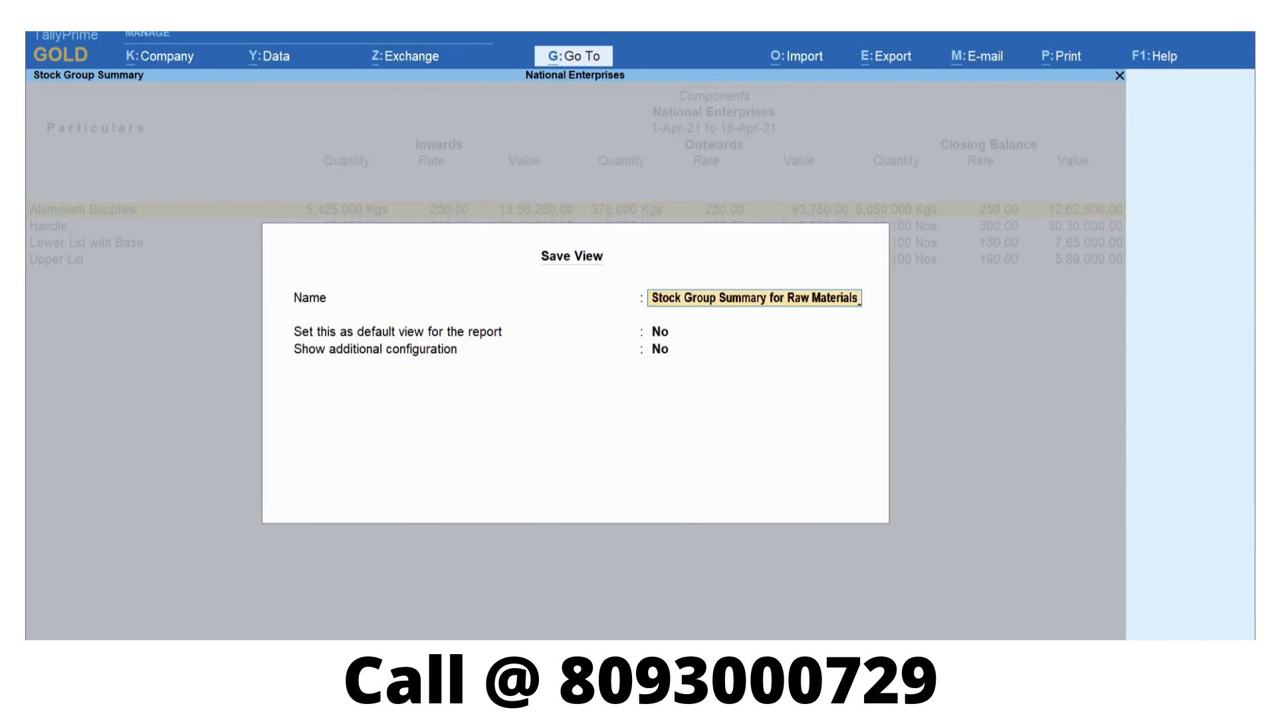
pyautogui.press('Return')
pyautogui.press('Return')
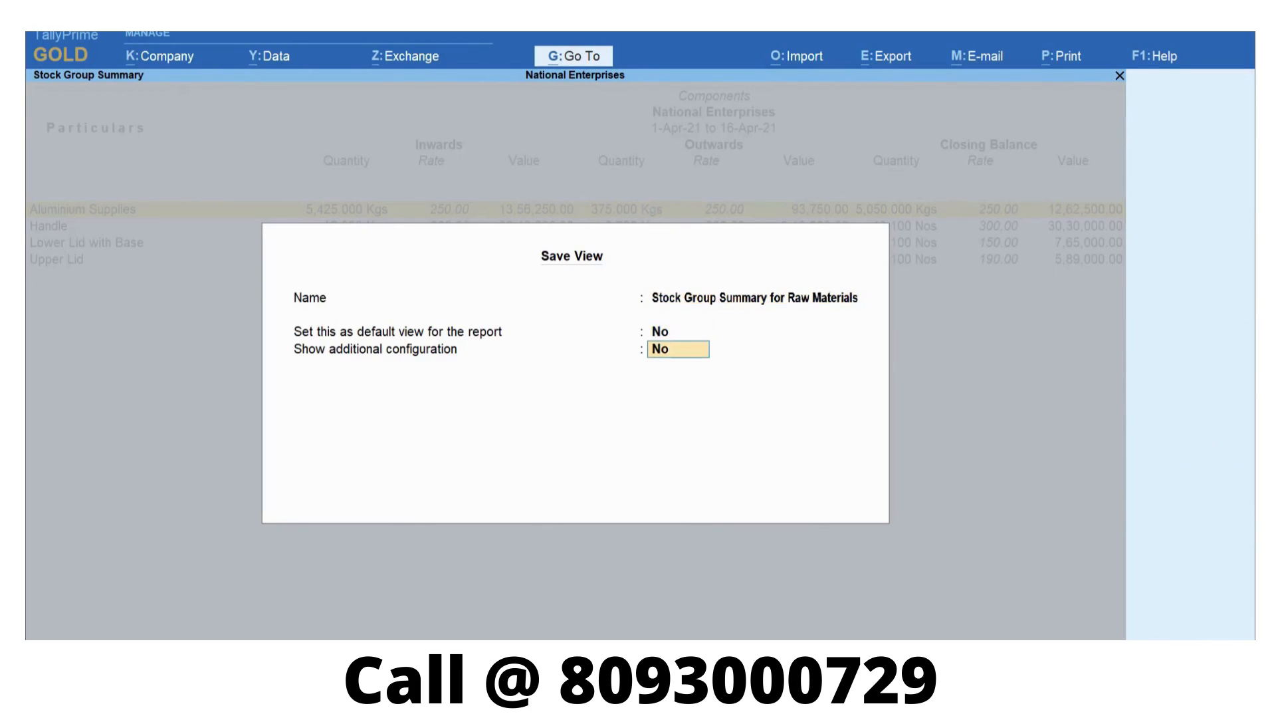
# Enable the additional save configuration, restrict the view to This Company, include the selected master but not the period, and save it
pyautogui.write('Yes')
pyautogui.press('Return')
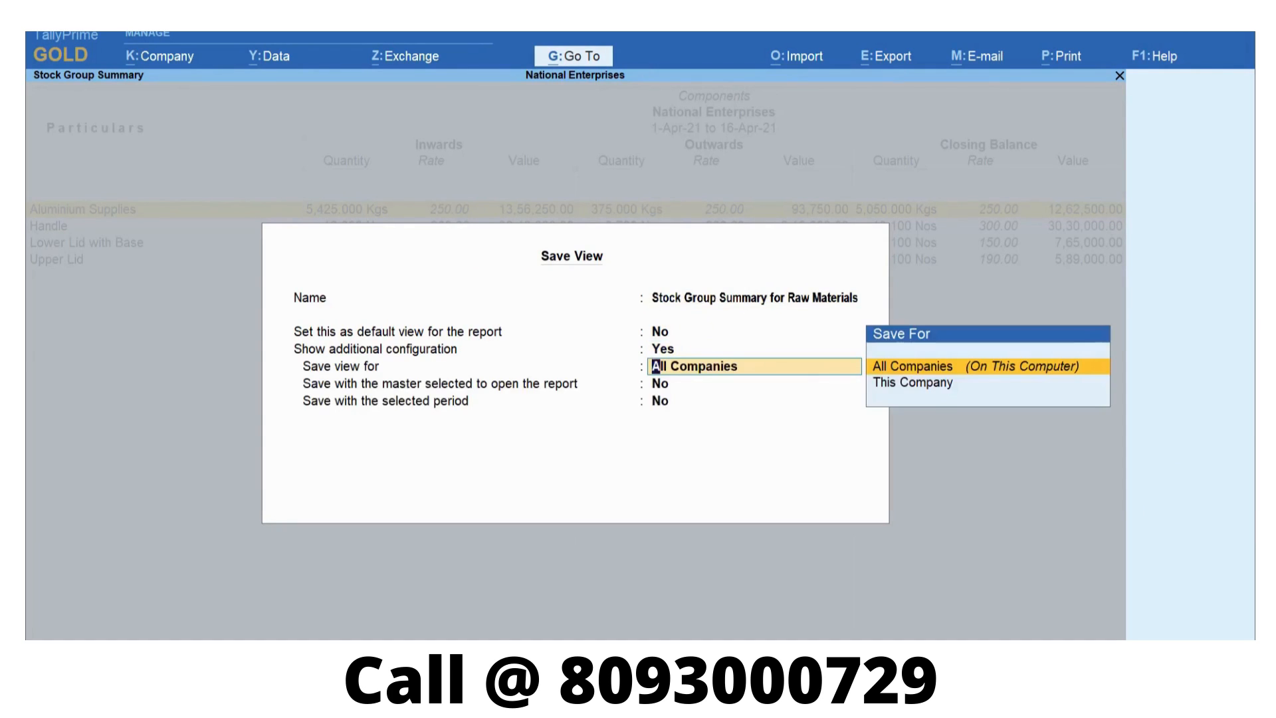
pyautogui.press('Down')
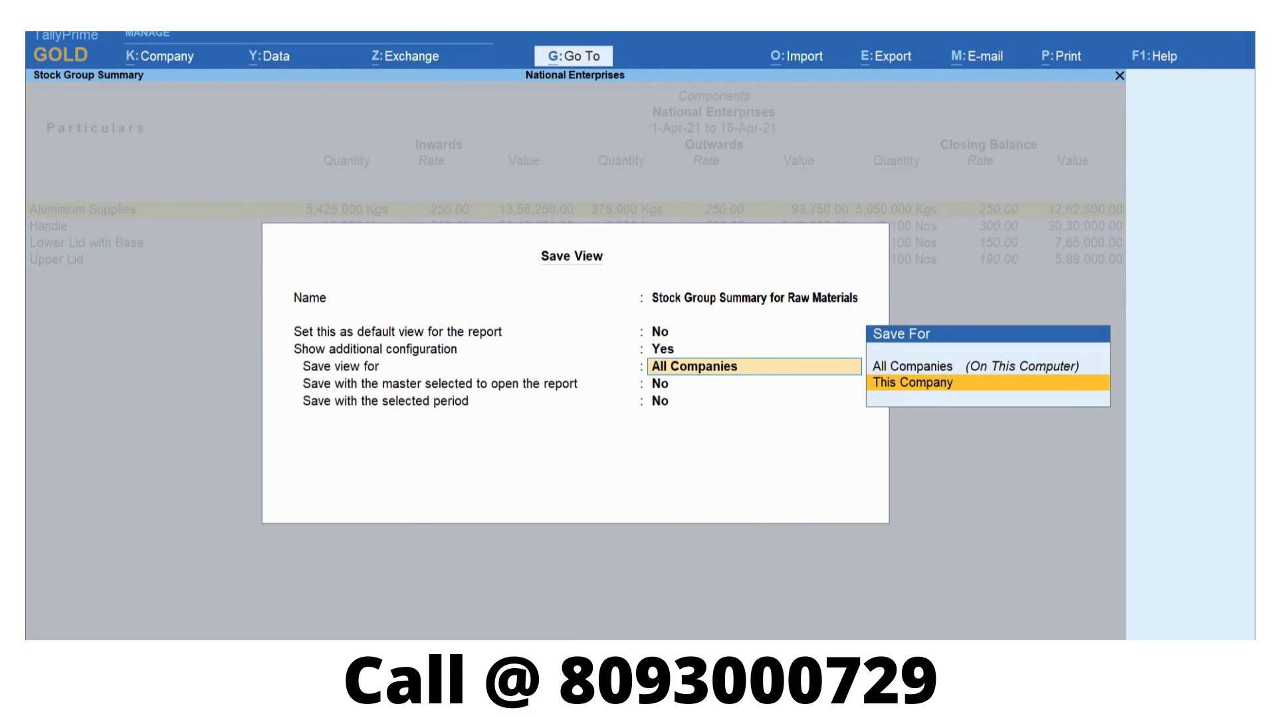
pyautogui.press('Return')
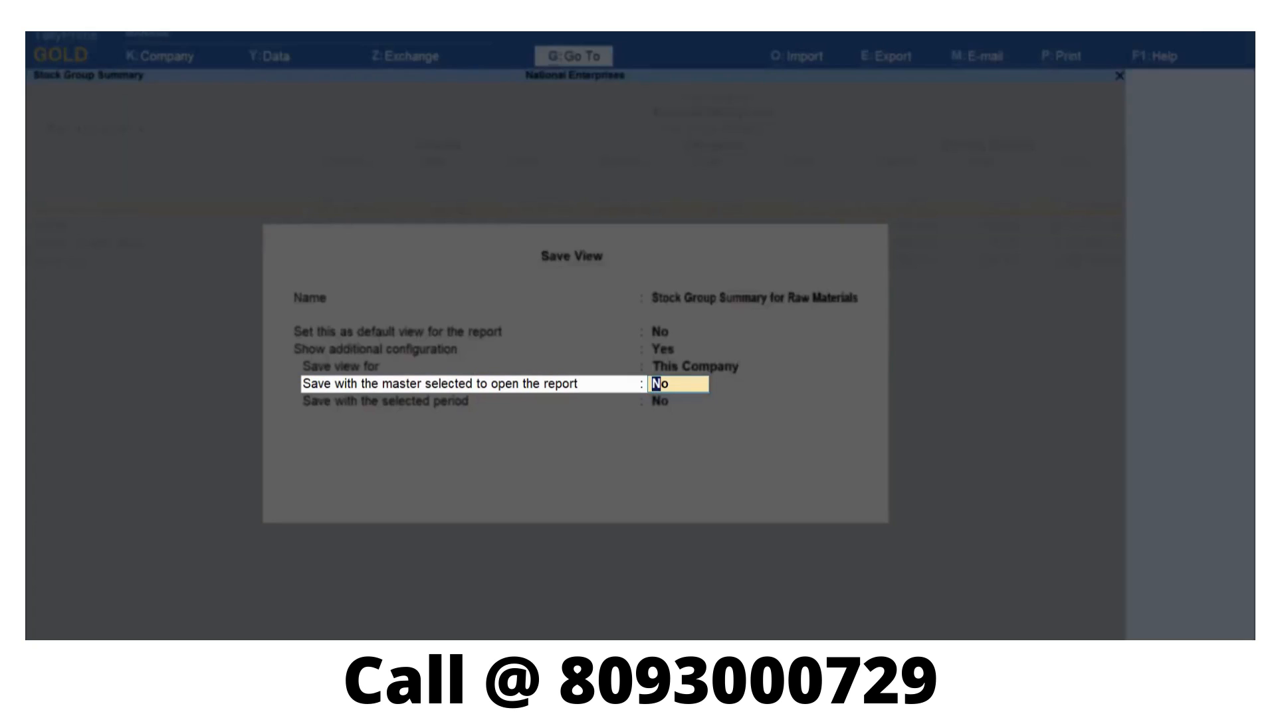
pyautogui.write('Yes')
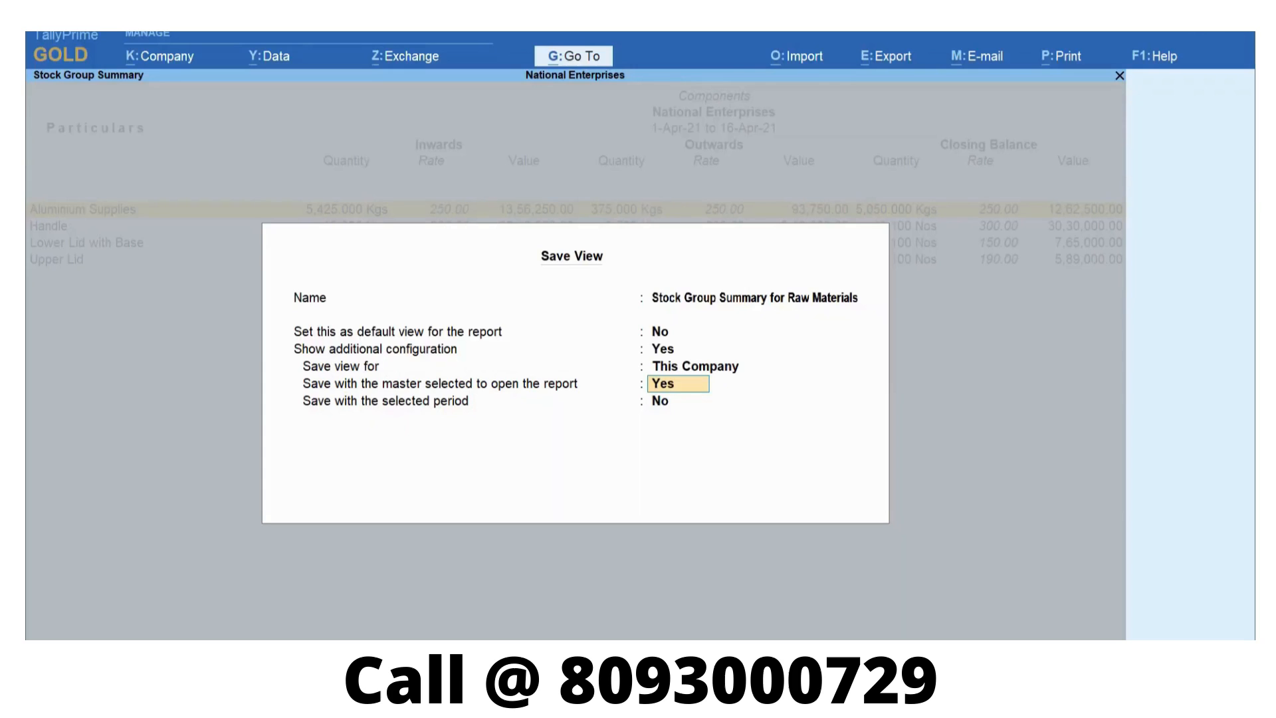
pyautogui.press('Return')
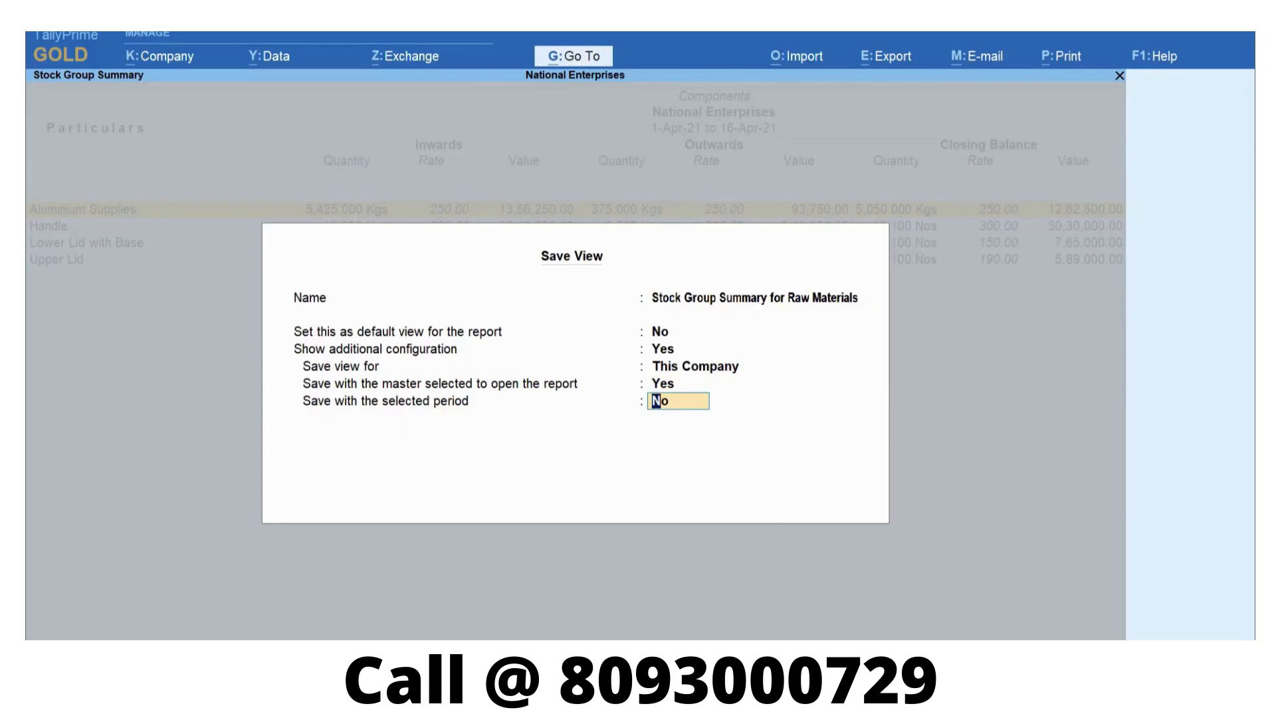
pyautogui.press('Return')
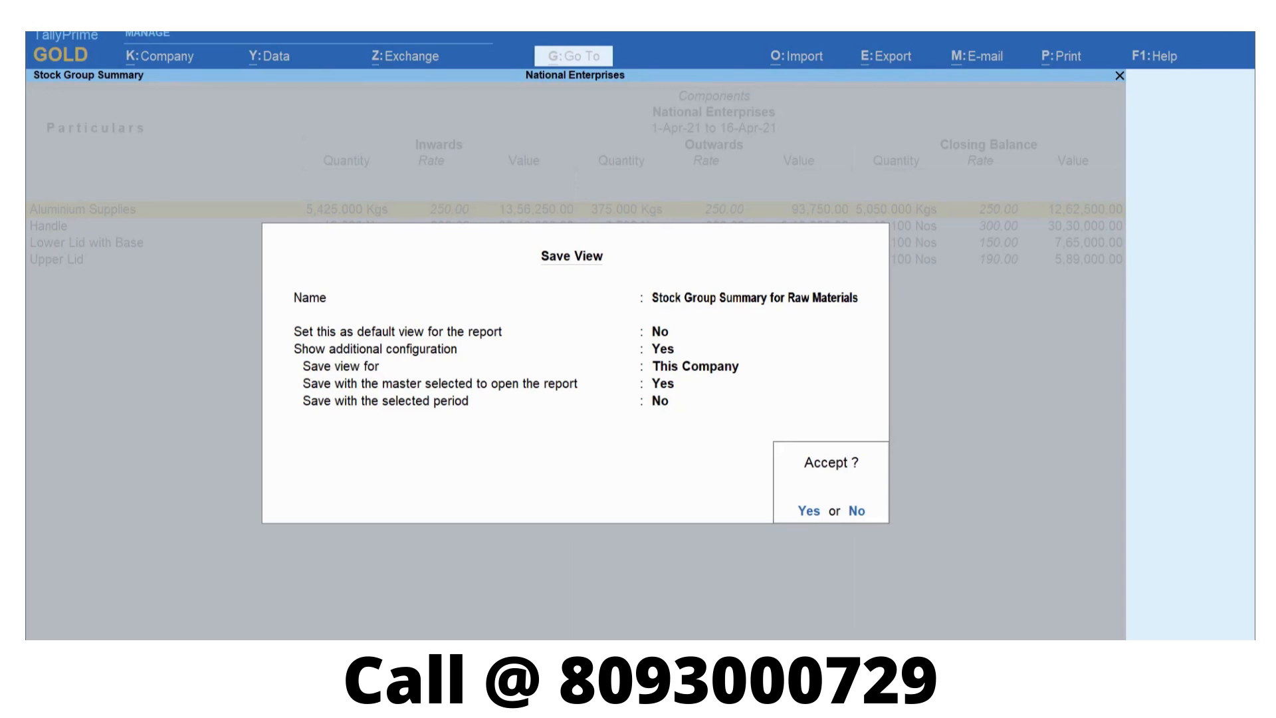
pyautogui.press('Return')
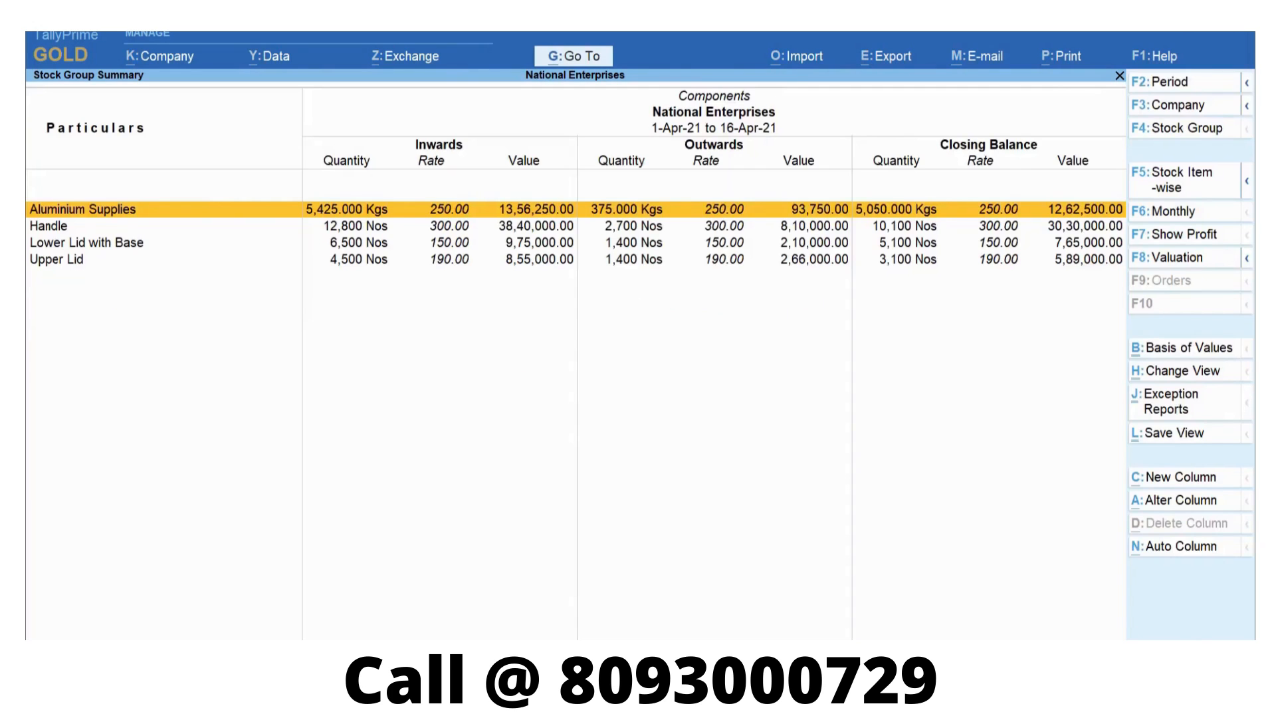
# Return to the Gateway of Tally and search for "Stock Group" to open the saved view Stock Group Summary for Raw Materials
pyautogui.press('Escape')
pyautogui.press('Escape')
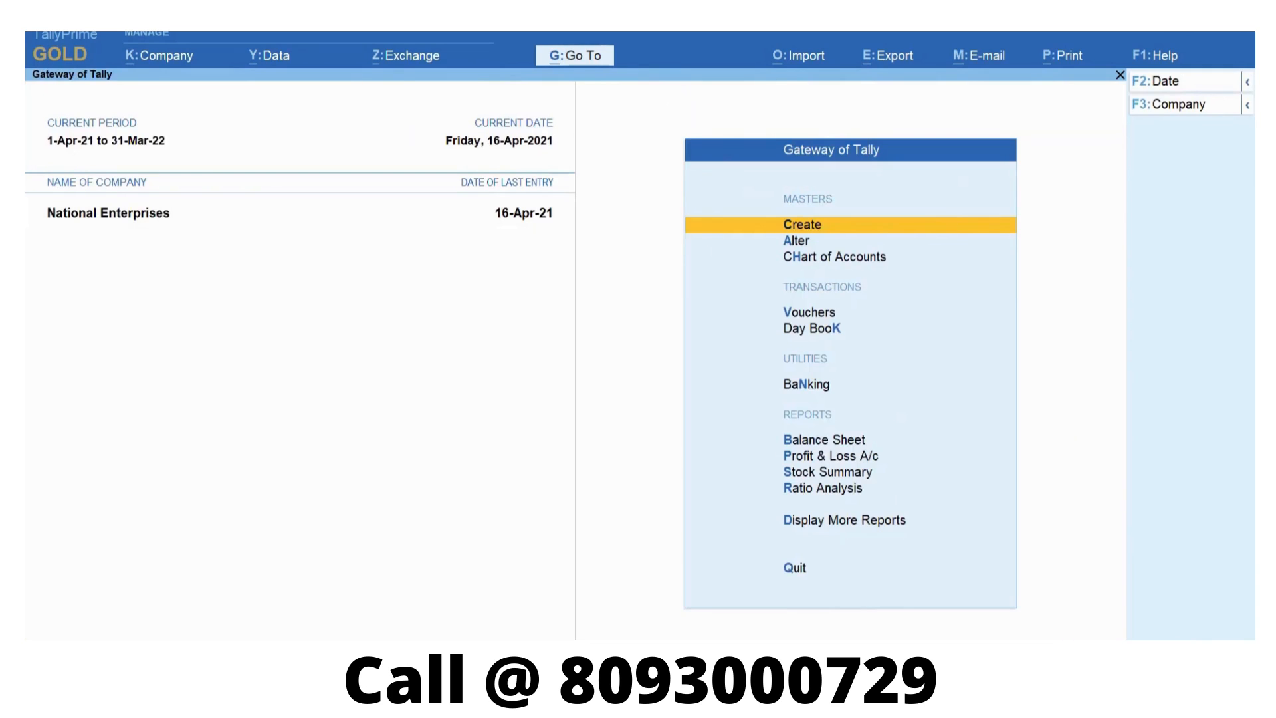
pyautogui.hotkey('alt', 'g')
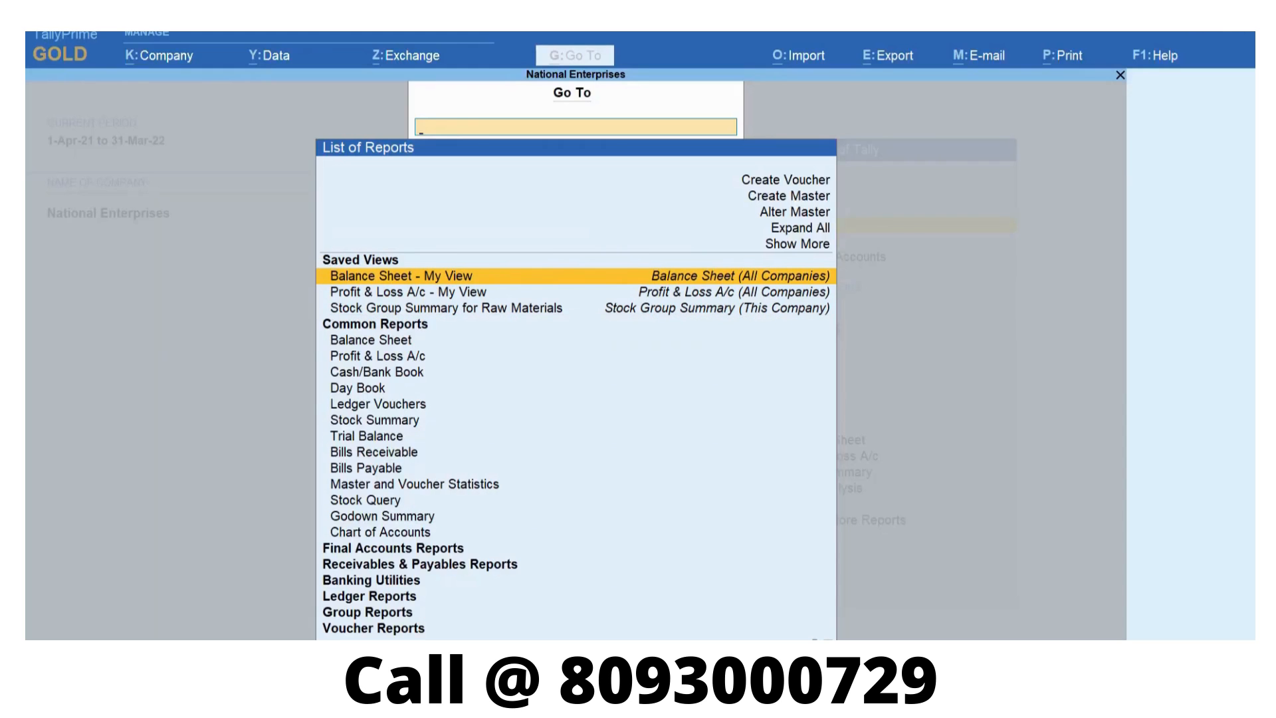
pyautogui.write('Stock Gr')
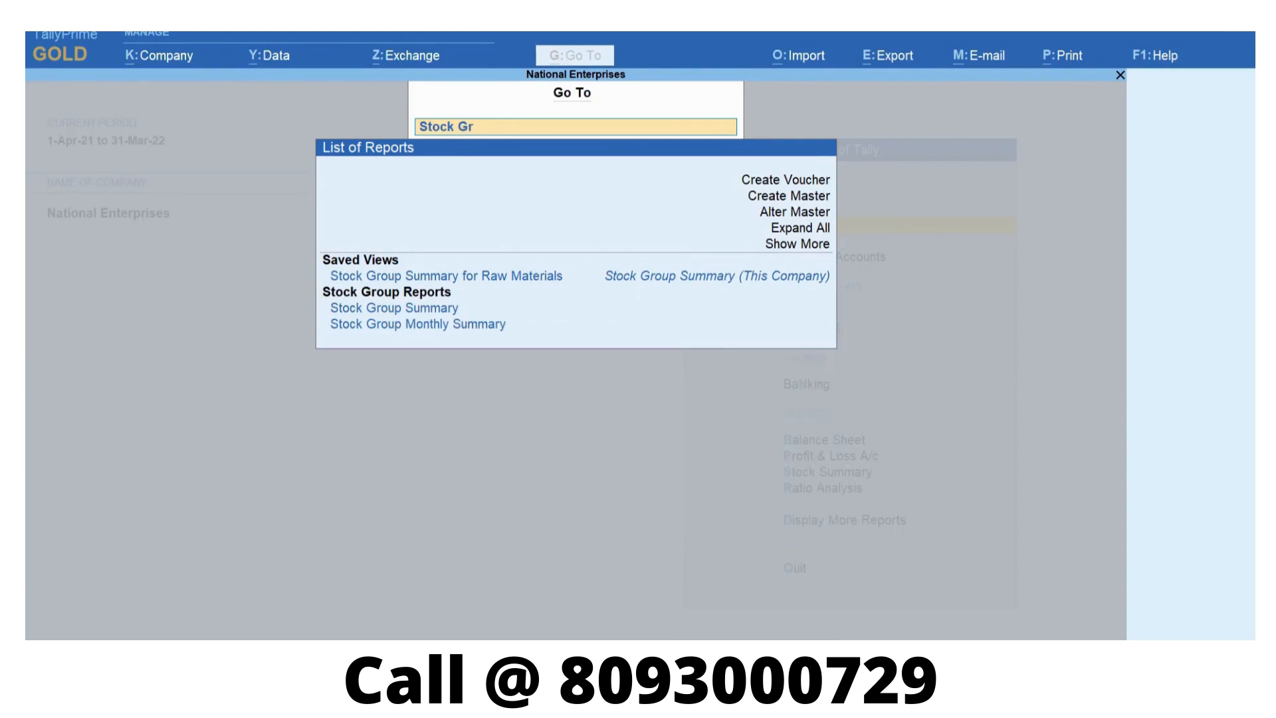
pyautogui.write('oup')
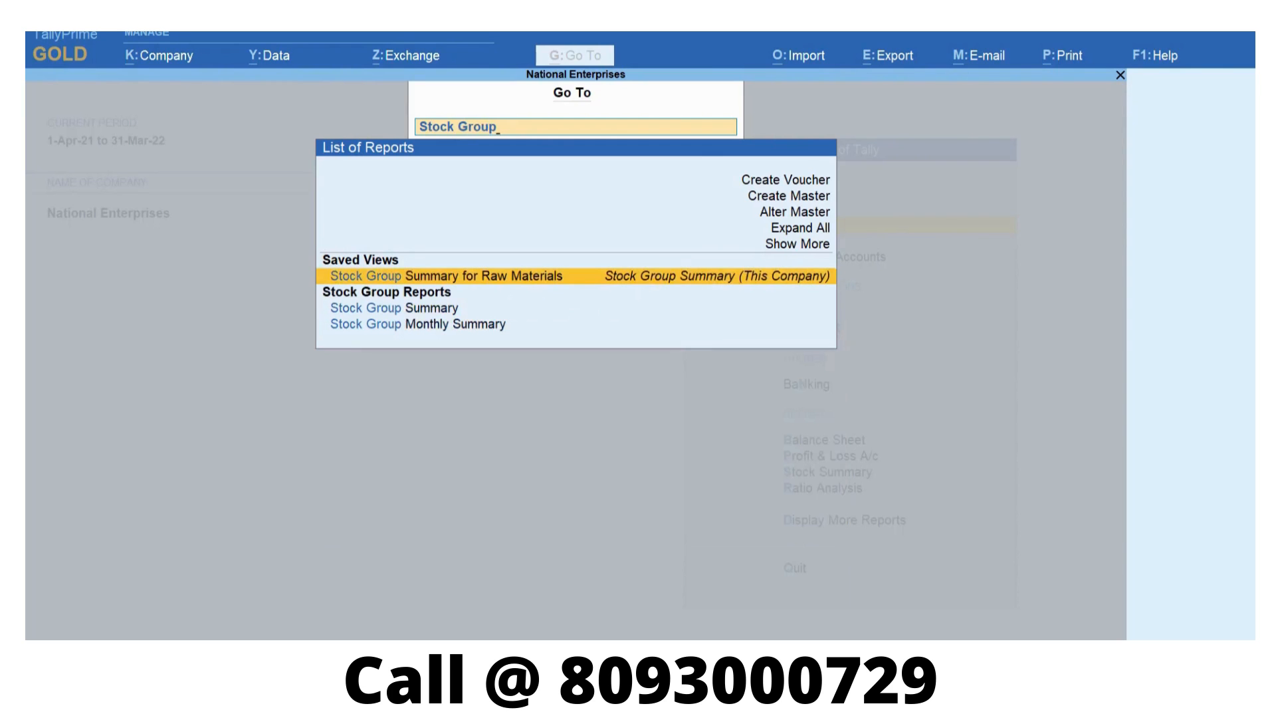
pyautogui.press('Return')
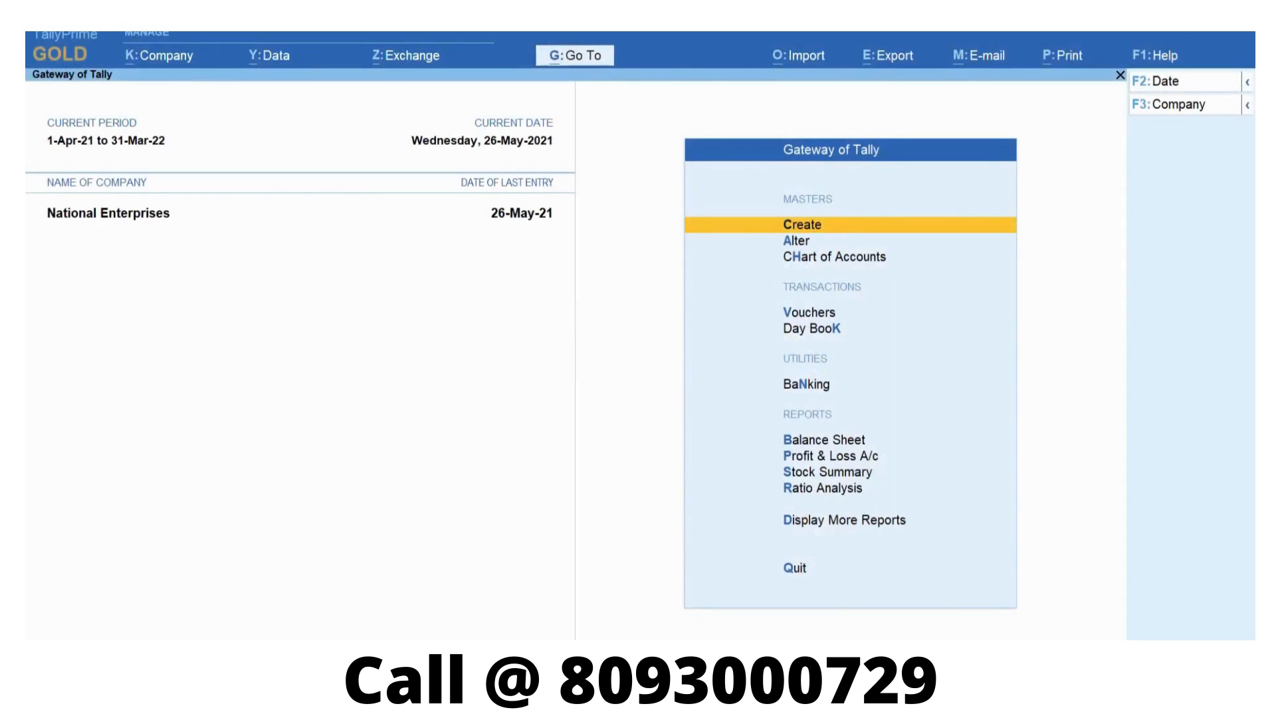
# Find and open the Balance Sheet report for National Enterprises from the Gateway of Tally
pyautogui.press('alt')
pyautogui.hotkey('alt', 'g')
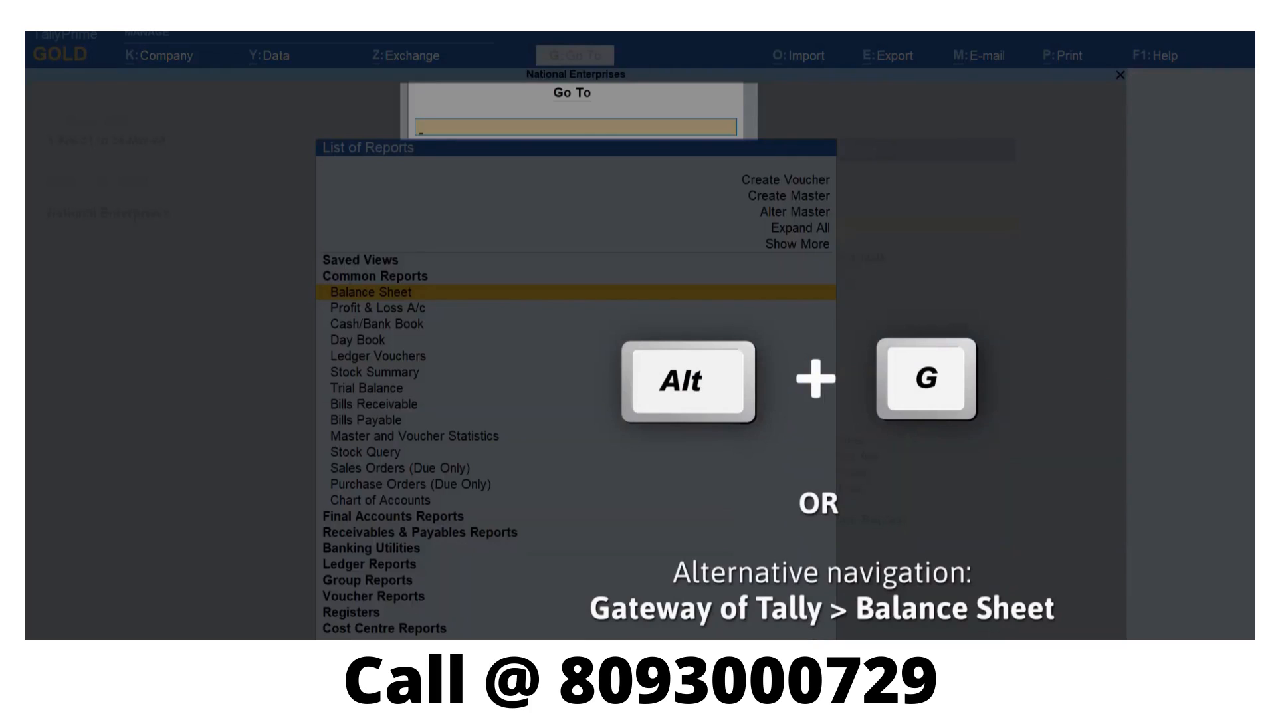
pyautogui.write('Balan')
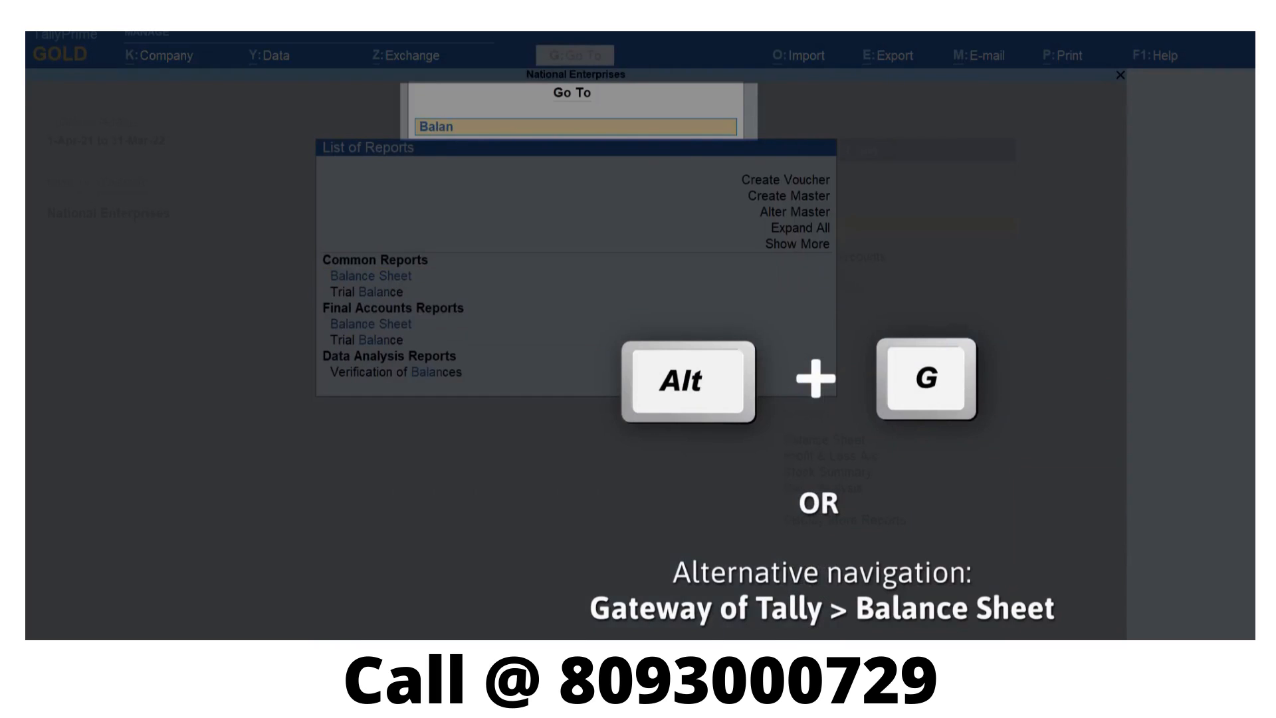
pyautogui.press('Return')
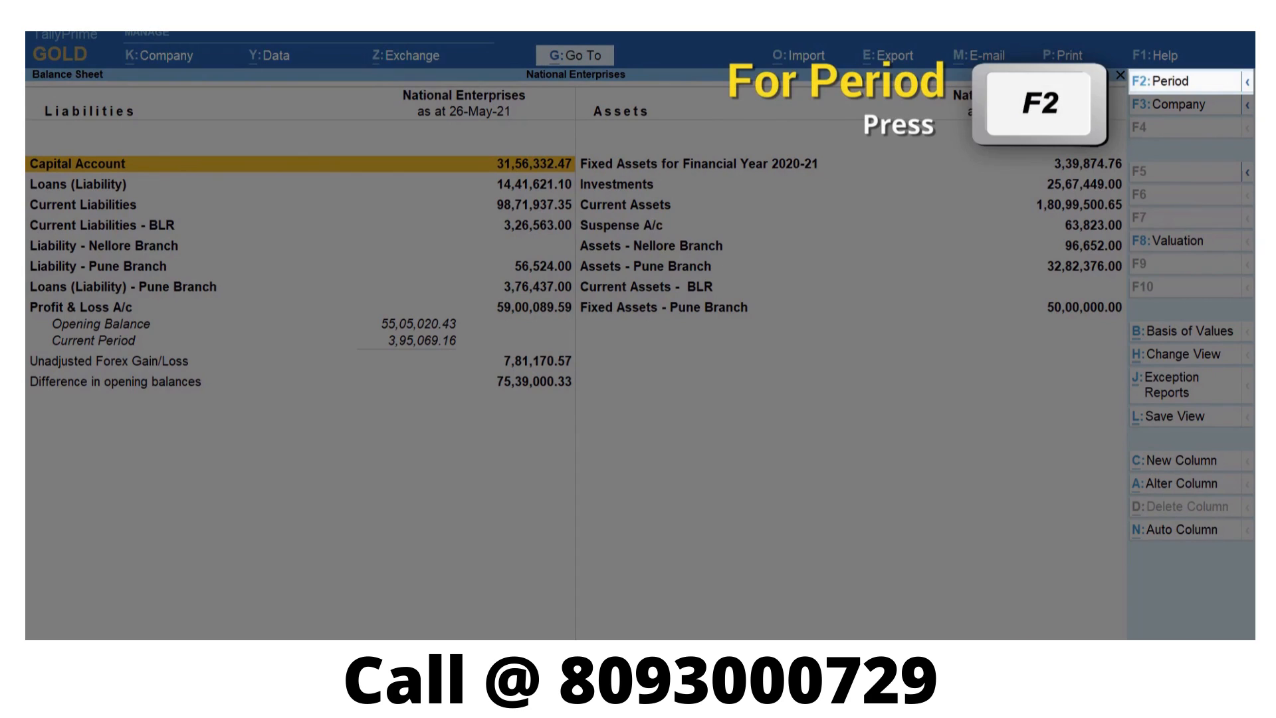
# Change the Balance Sheet period to 1 May through 31 May 2021
pyautogui.press('F2')
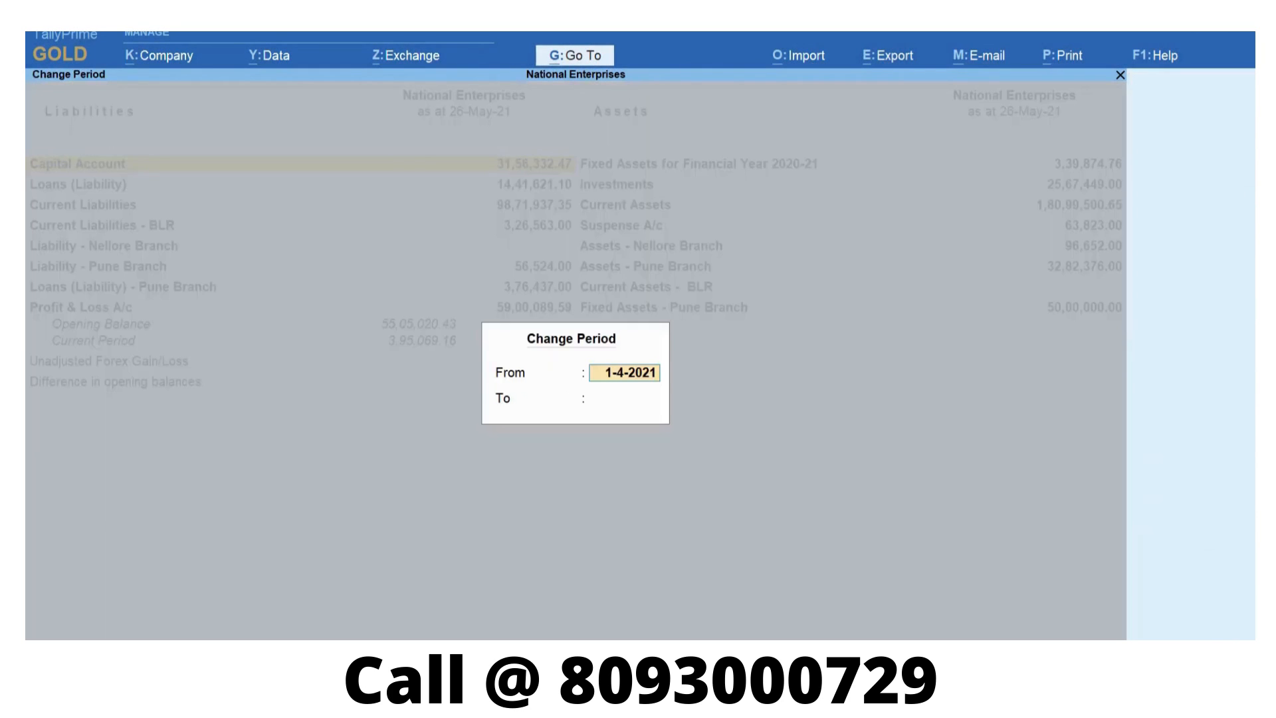
pyautogui.write('1 may')
pyautogui.press('Return')
pyautogui.write('31 may 2021')
pyautogui.press('Return')
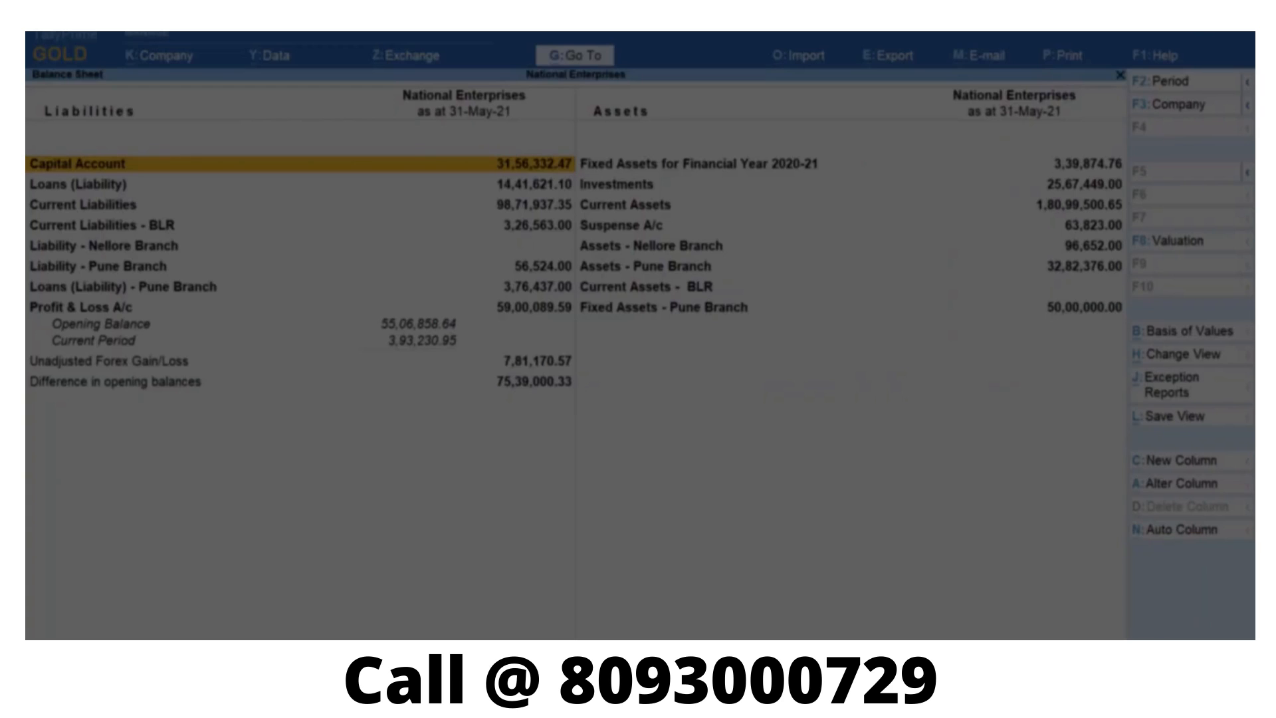
# Configure the Balance Sheet to use the Detailed report format
pyautogui.press('F12')
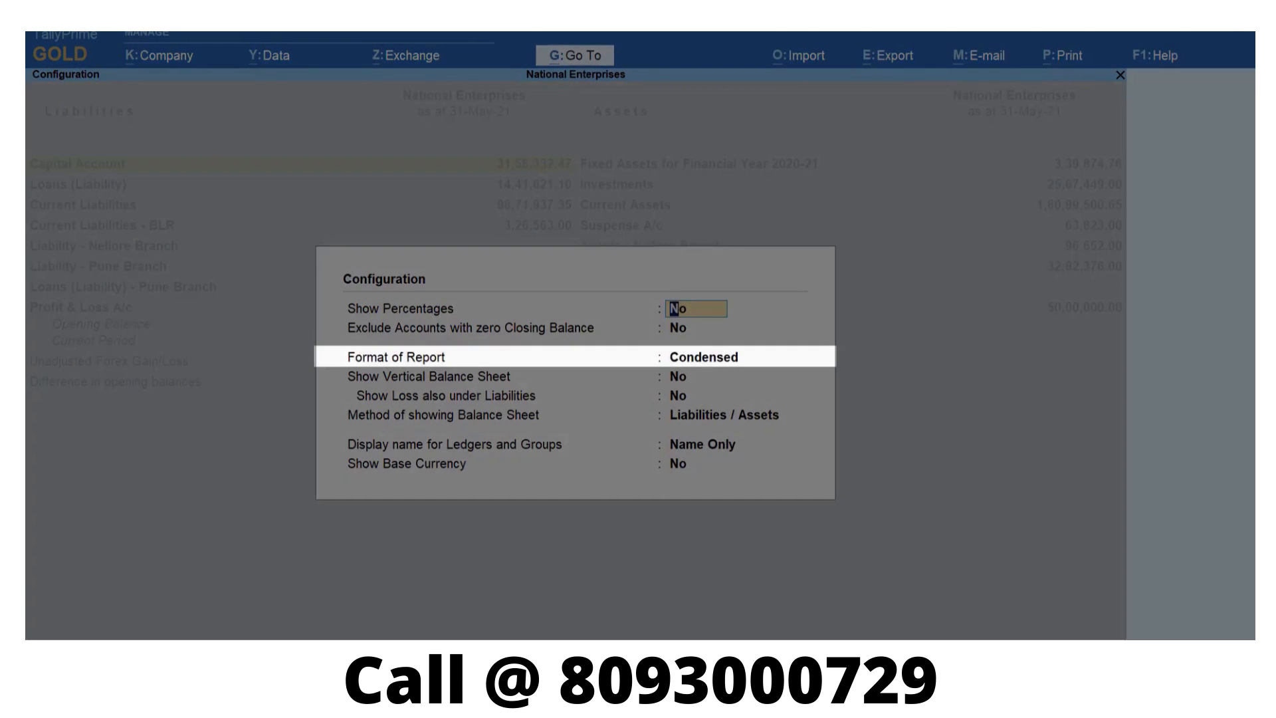
pyautogui.press('Return')
pyautogui.press('Return')
pyautogui.press('Down')
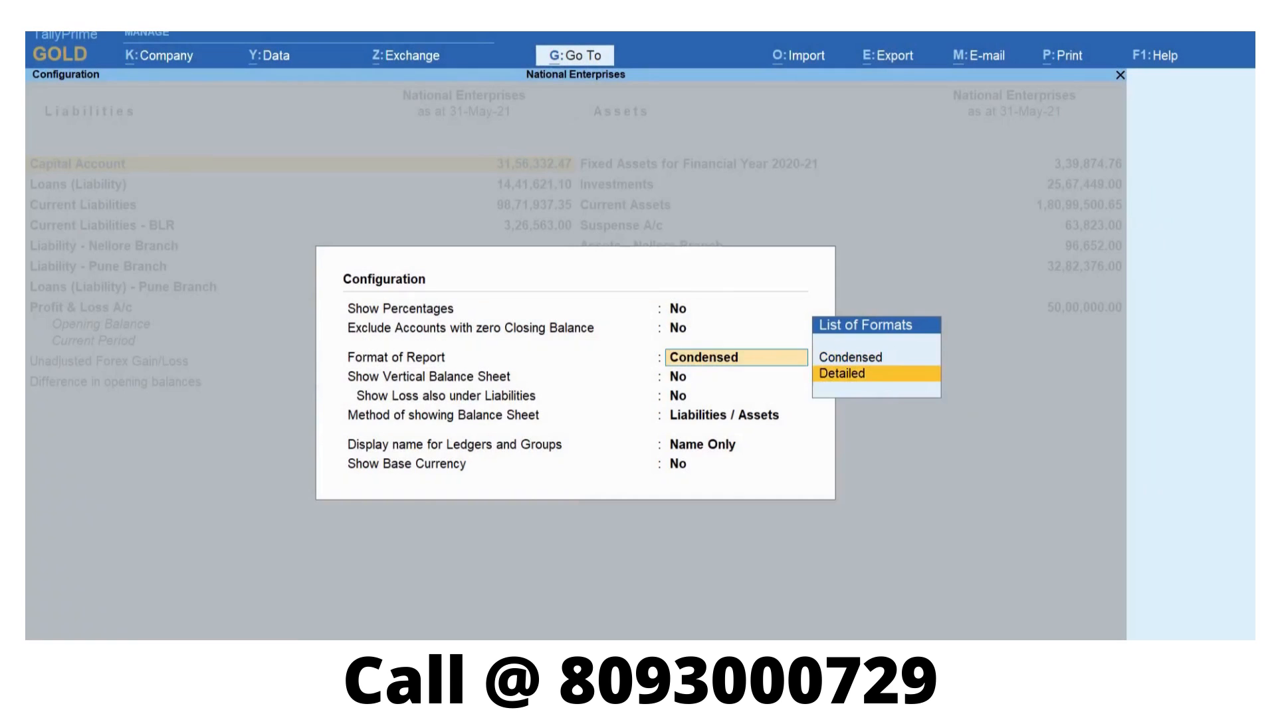
pyautogui.press('Return')
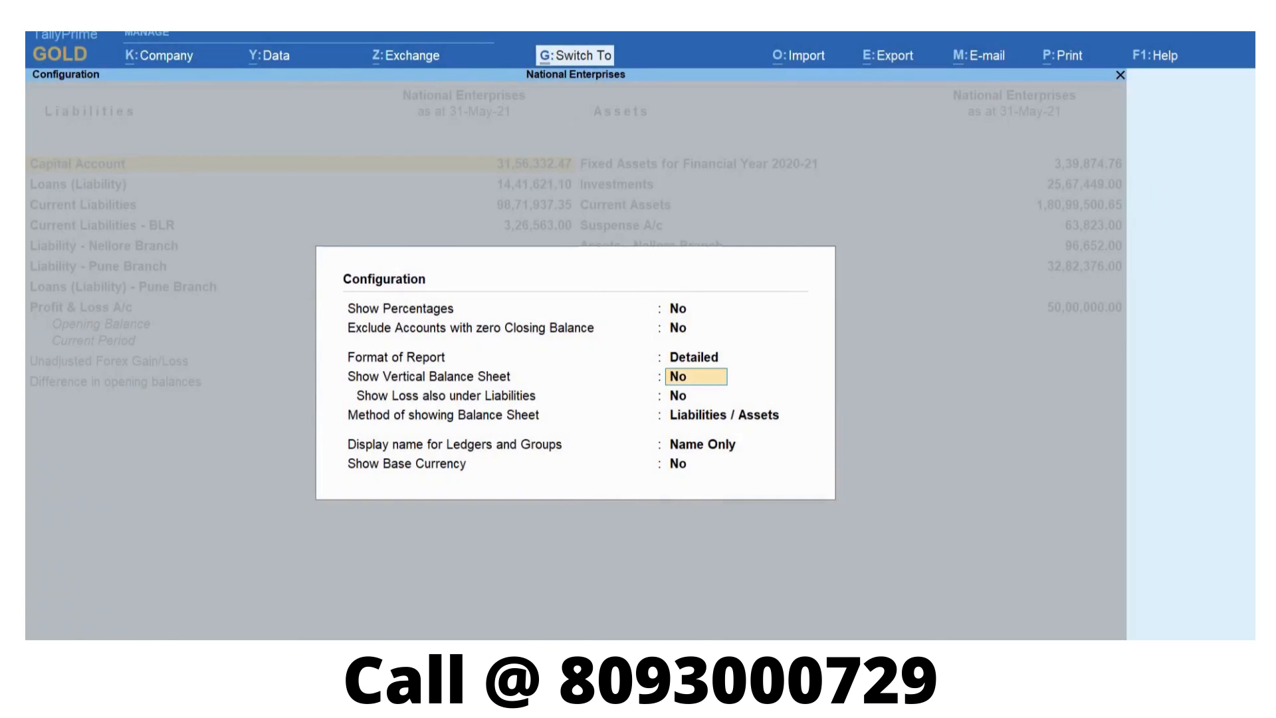
pyautogui.hotkey('ctrl', 'a')
# Set Include Working Capital to Yes in the Balance Sheet's basis of values and apply it
pyautogui.hotkey('ctrl', 'b')
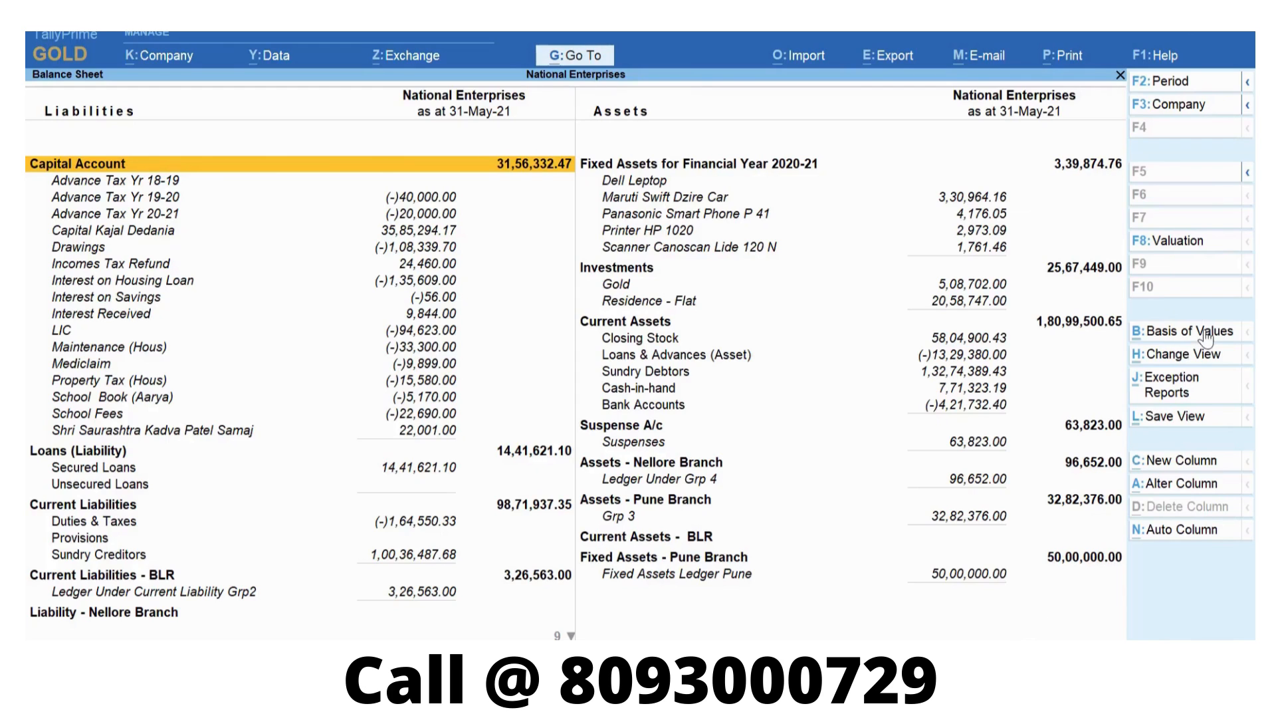
pyautogui.click(1206, 337)
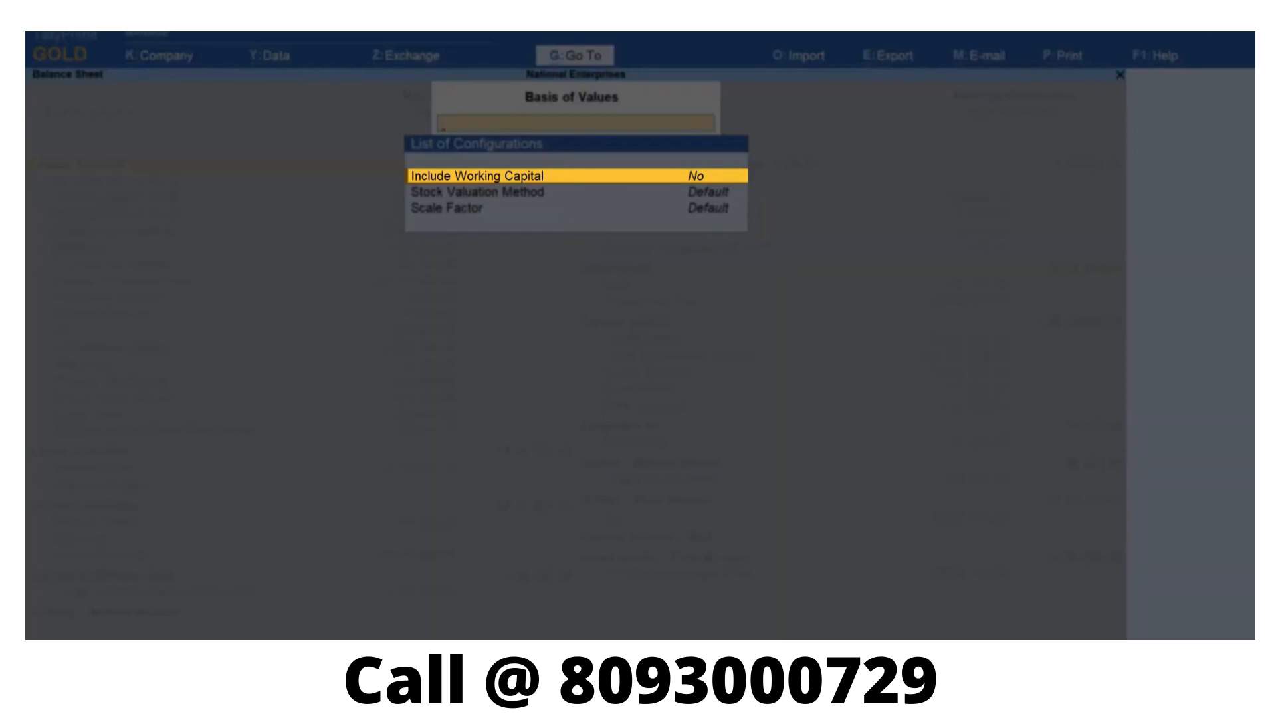
pyautogui.press('Return')
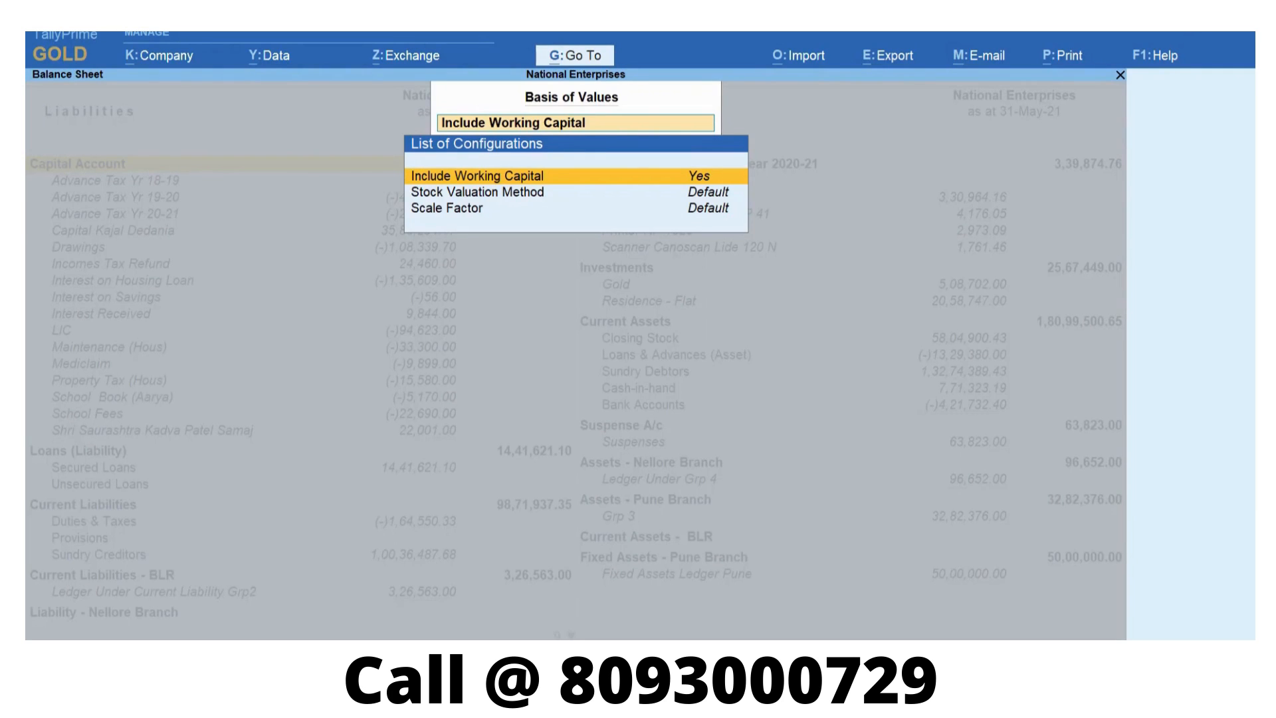
pyautogui.hotkey('ctrl', 'a')
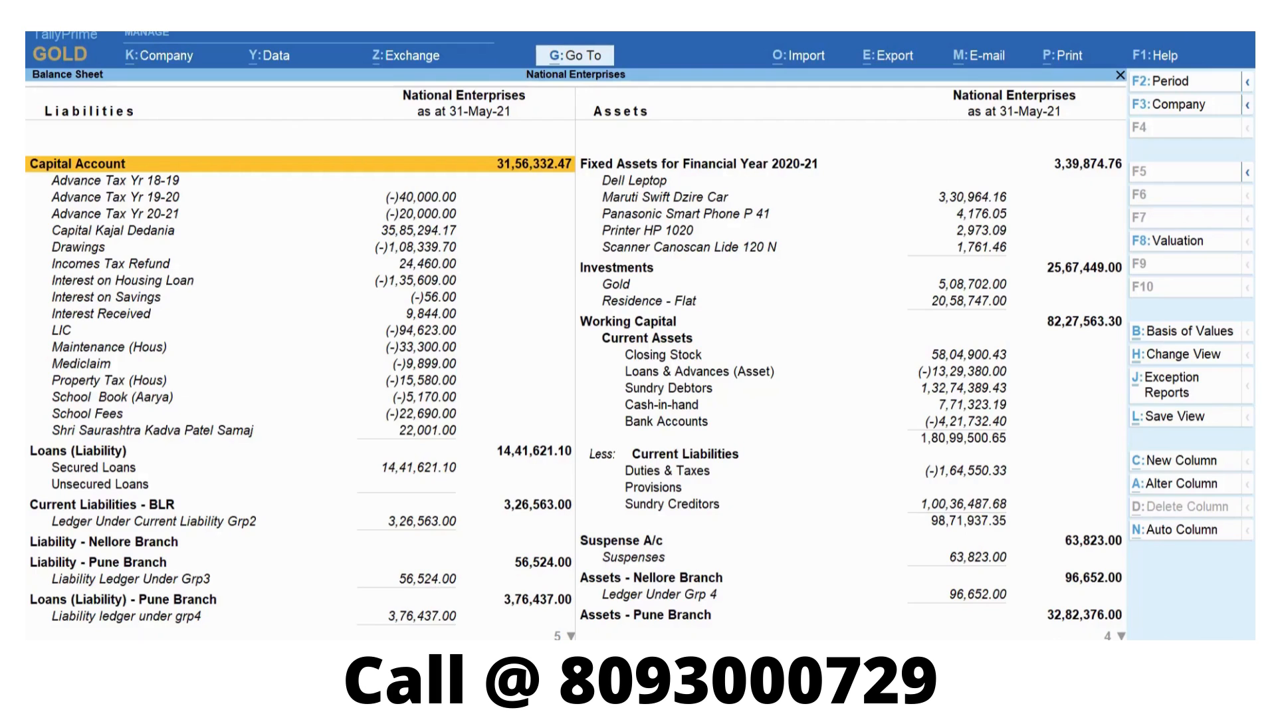
# Start saving the Balance Sheet view as Balance Sheet for May with Working Capital, without making it the default view
pyautogui.click(1207, 414)
pyautogui.write('Ba')
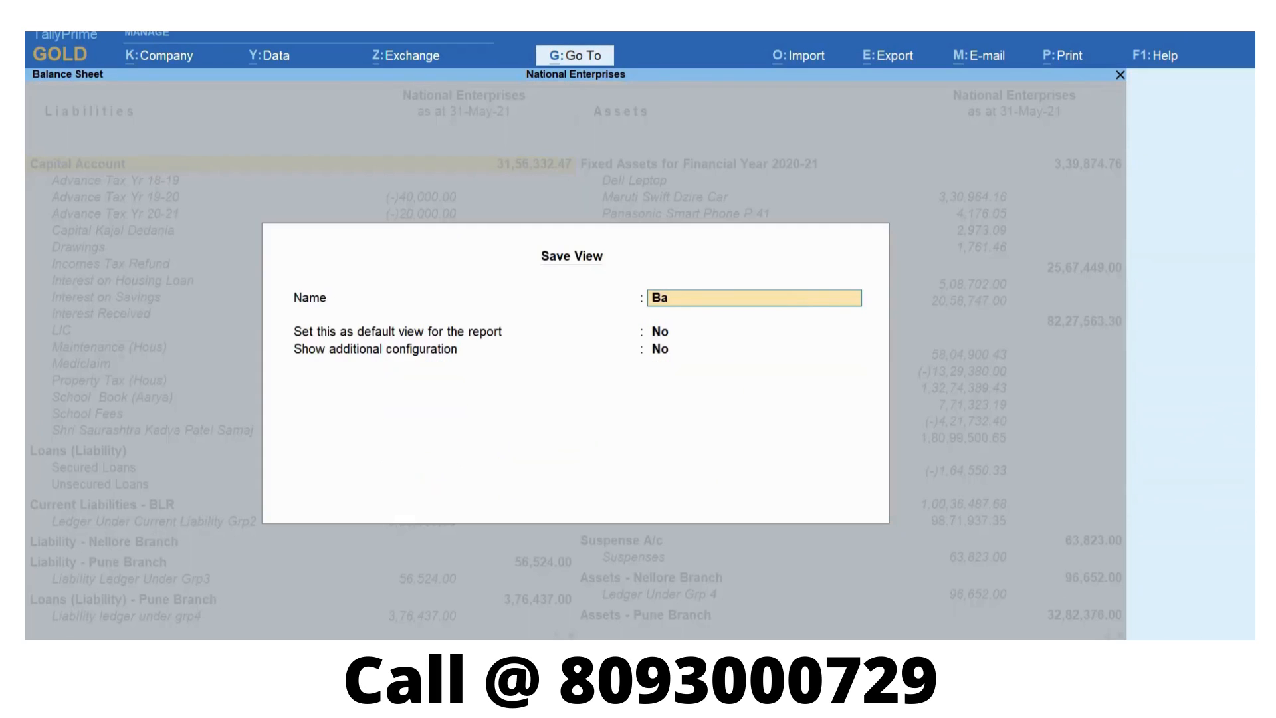
pyautogui.write('lance Sheet for May wi')
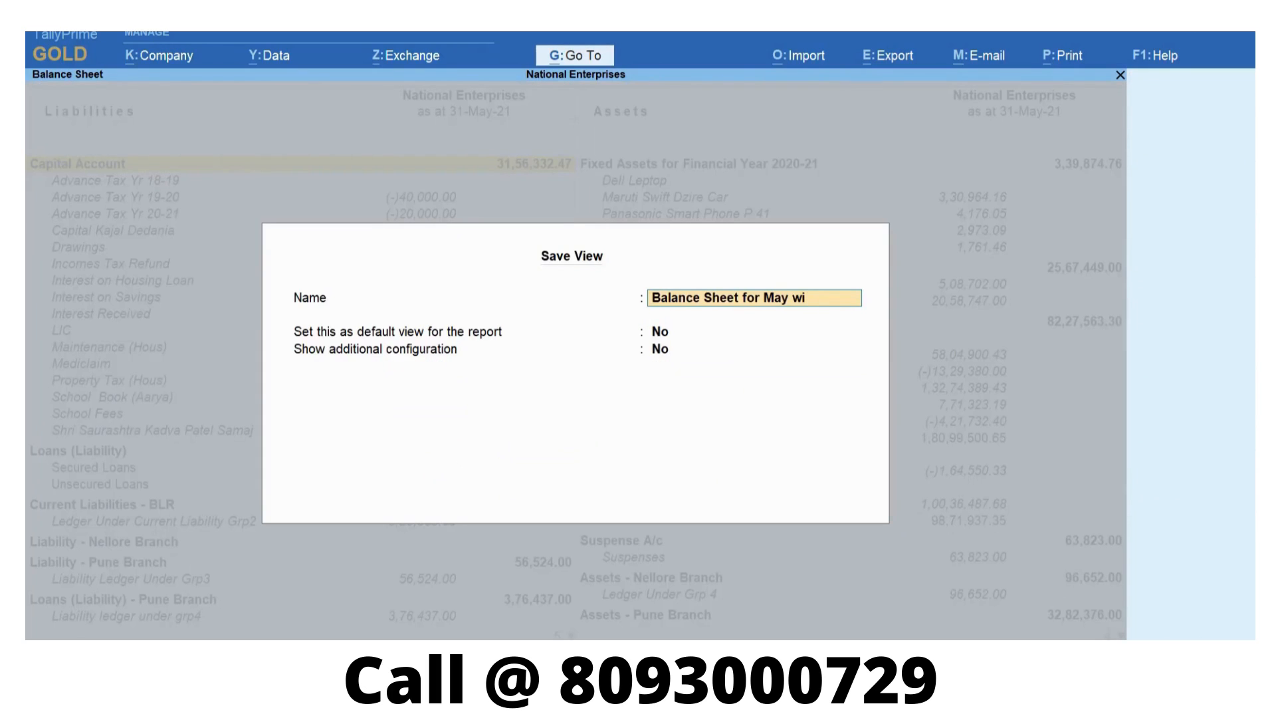
pyautogui.write('th Working Capital')
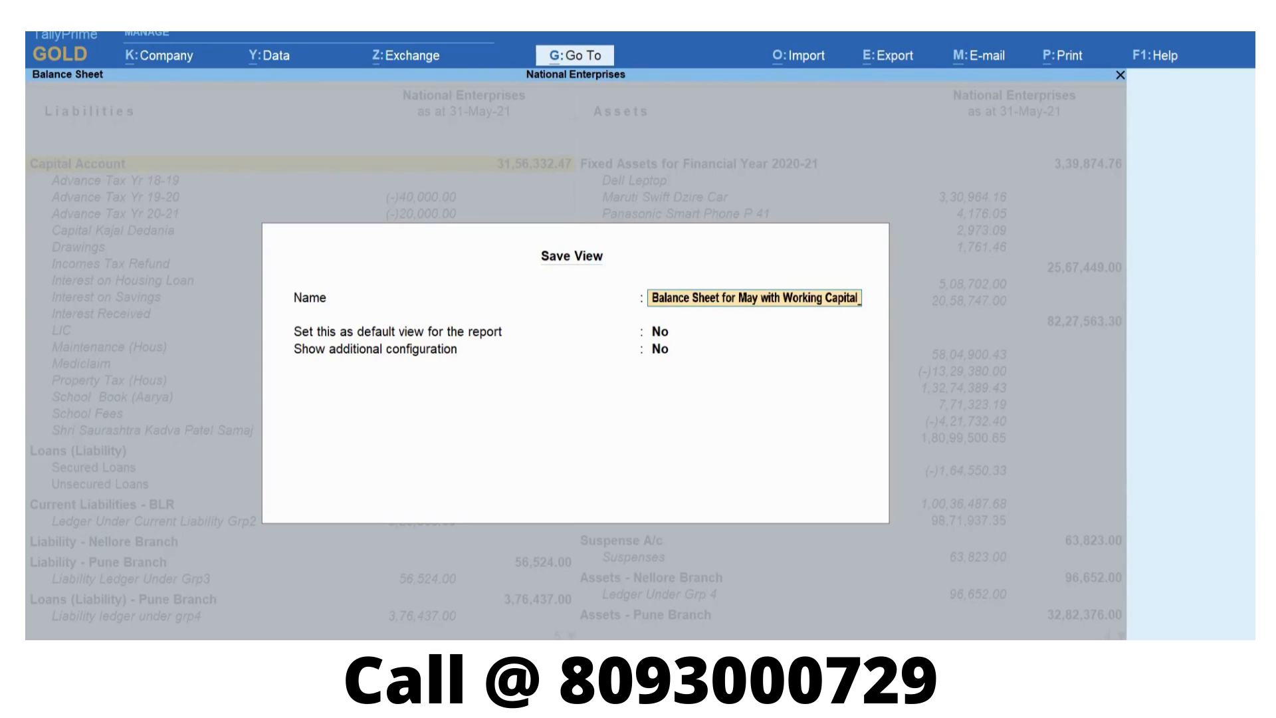
pyautogui.press('Return')
pyautogui.press('Return')
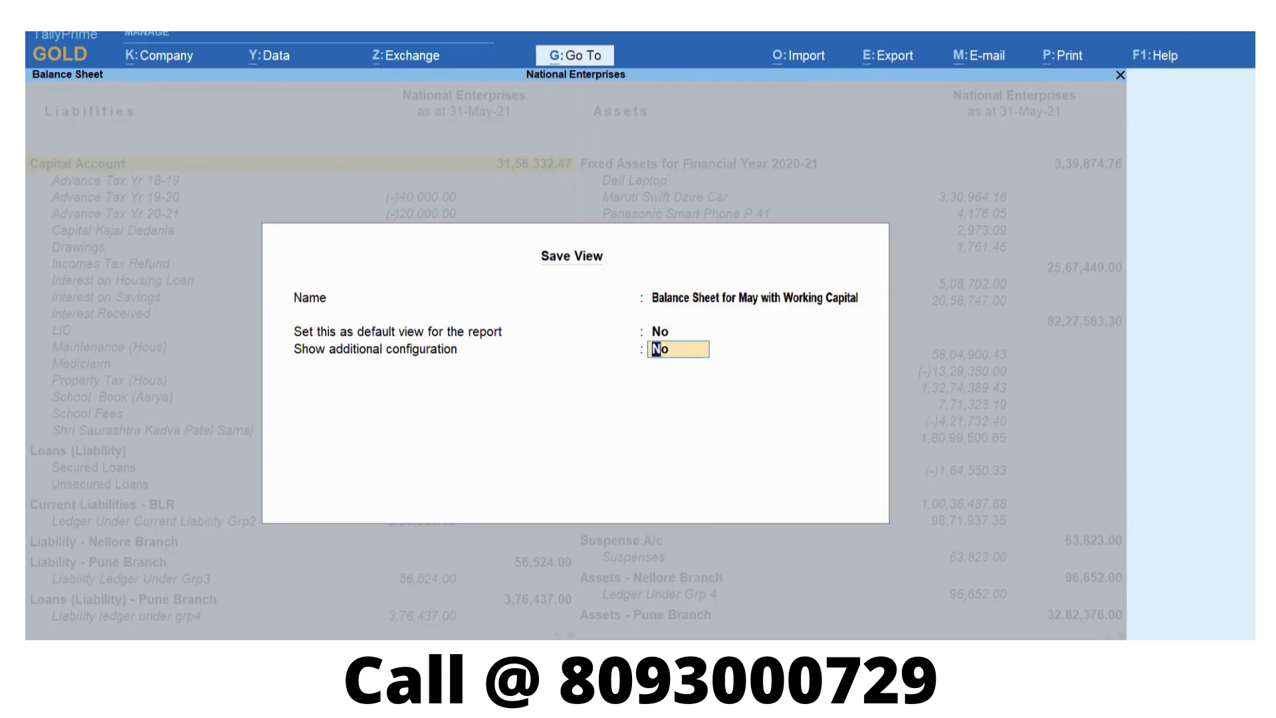
# Enable additional configuration, restrict the saved view to This Company, keep the selected period, and accept the view
pyautogui.press('y')
pyautogui.press('Return')
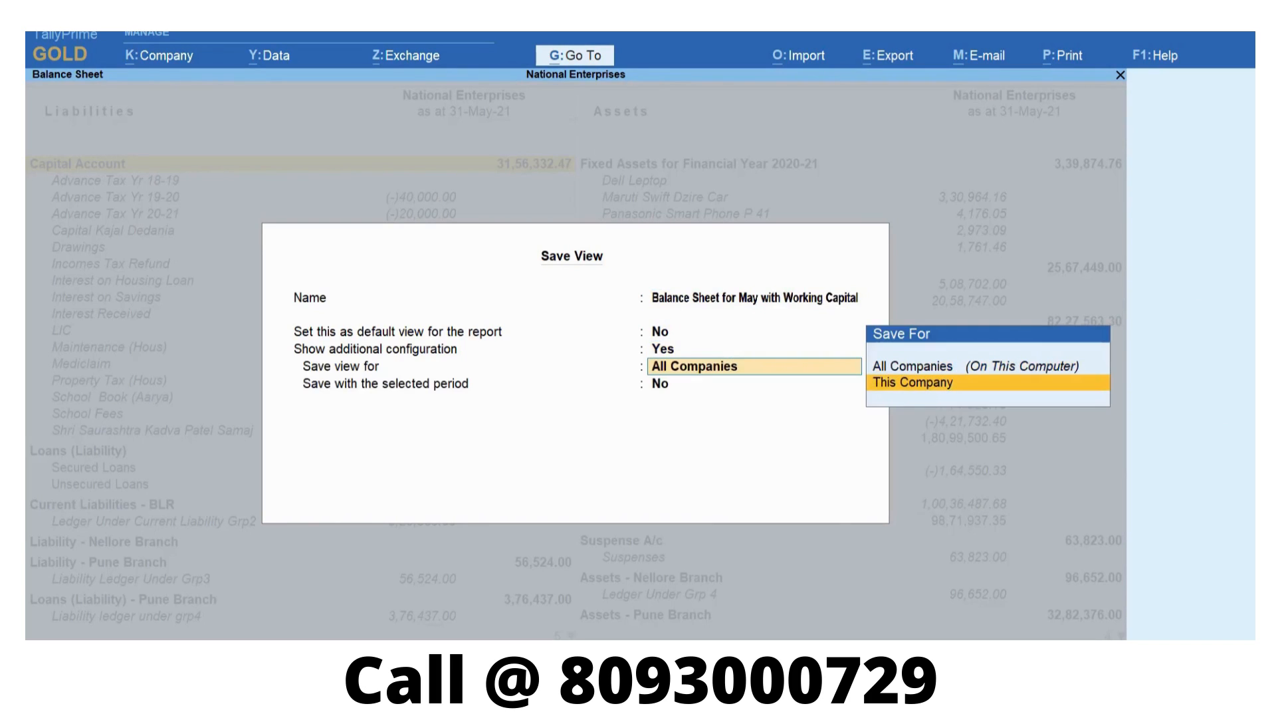
pyautogui.press('Return')
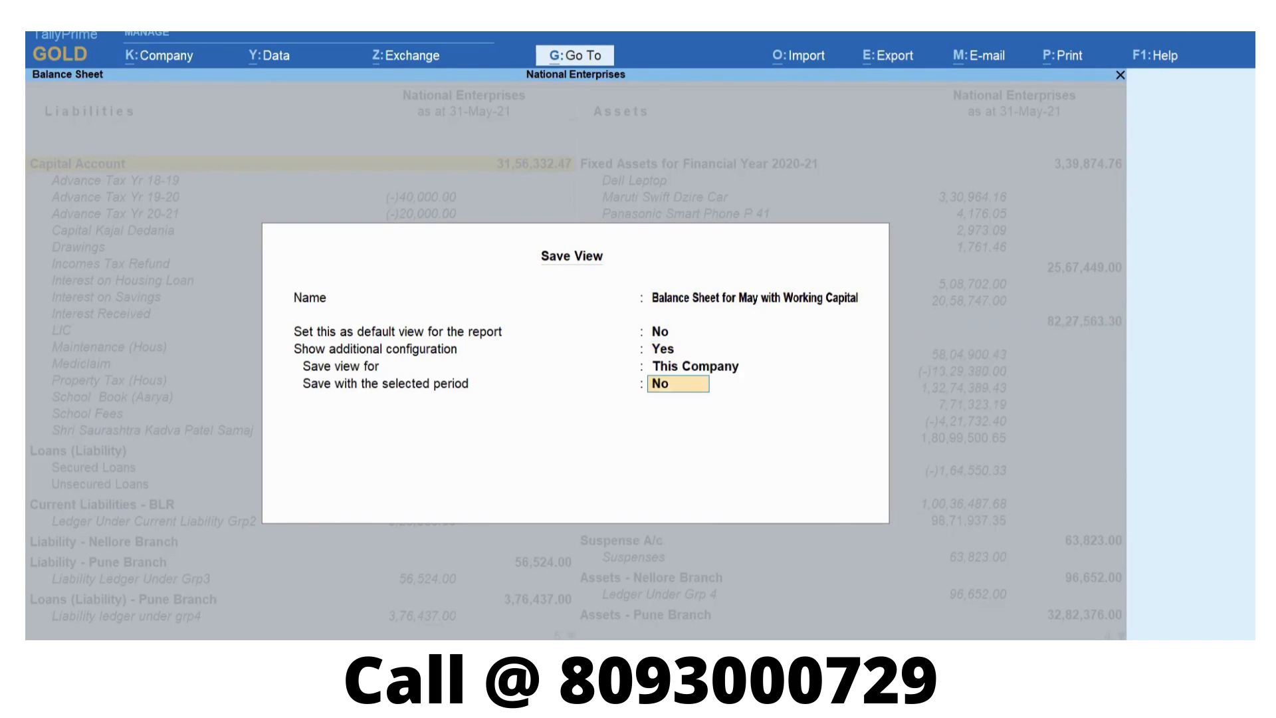
pyautogui.press('y')
pyautogui.press('Return')
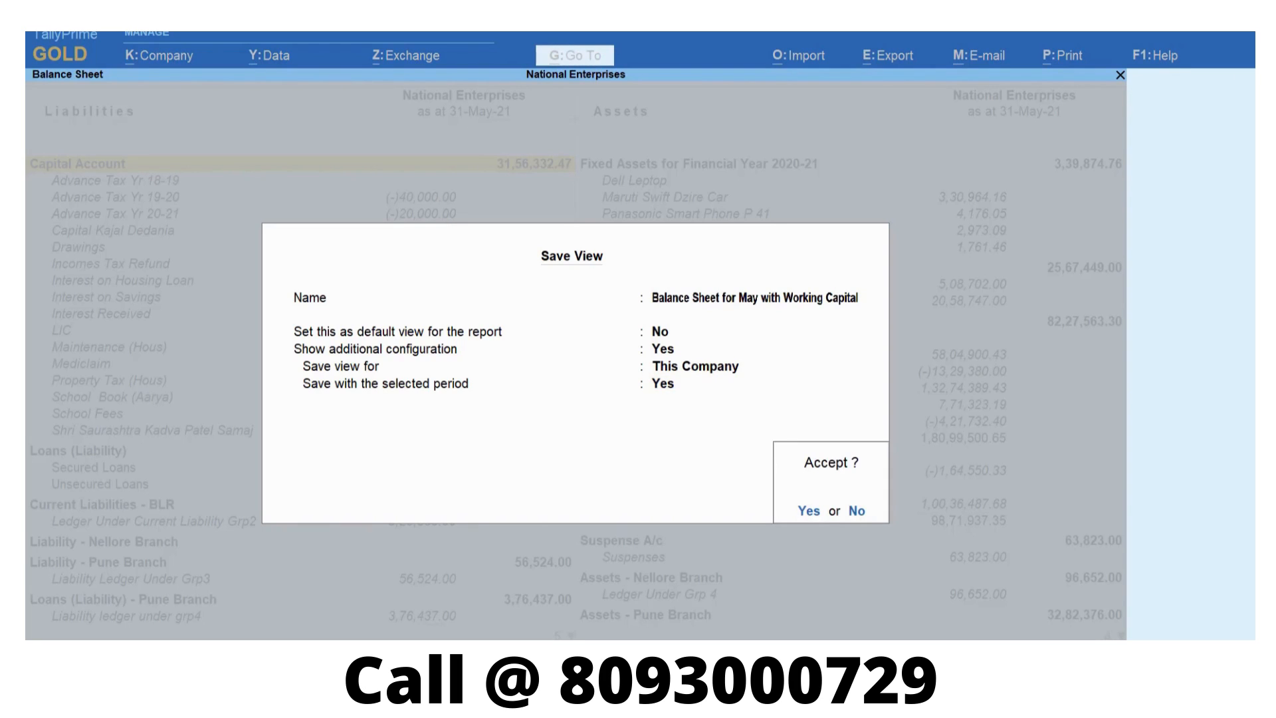
pyautogui.press('Return')
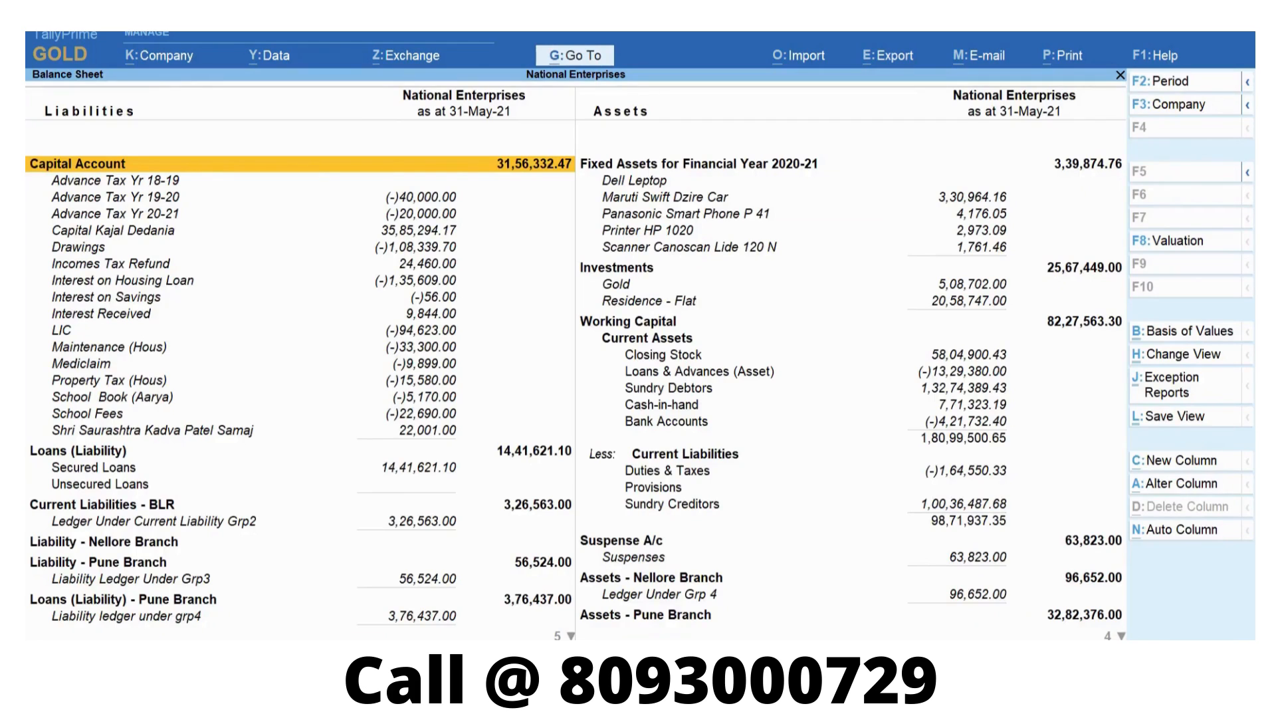
# Return to the Gateway of Tally and open the saved view Balance Sheet for May with Working Capital
pyautogui.press('ctrl')
pyautogui.press('Escape')
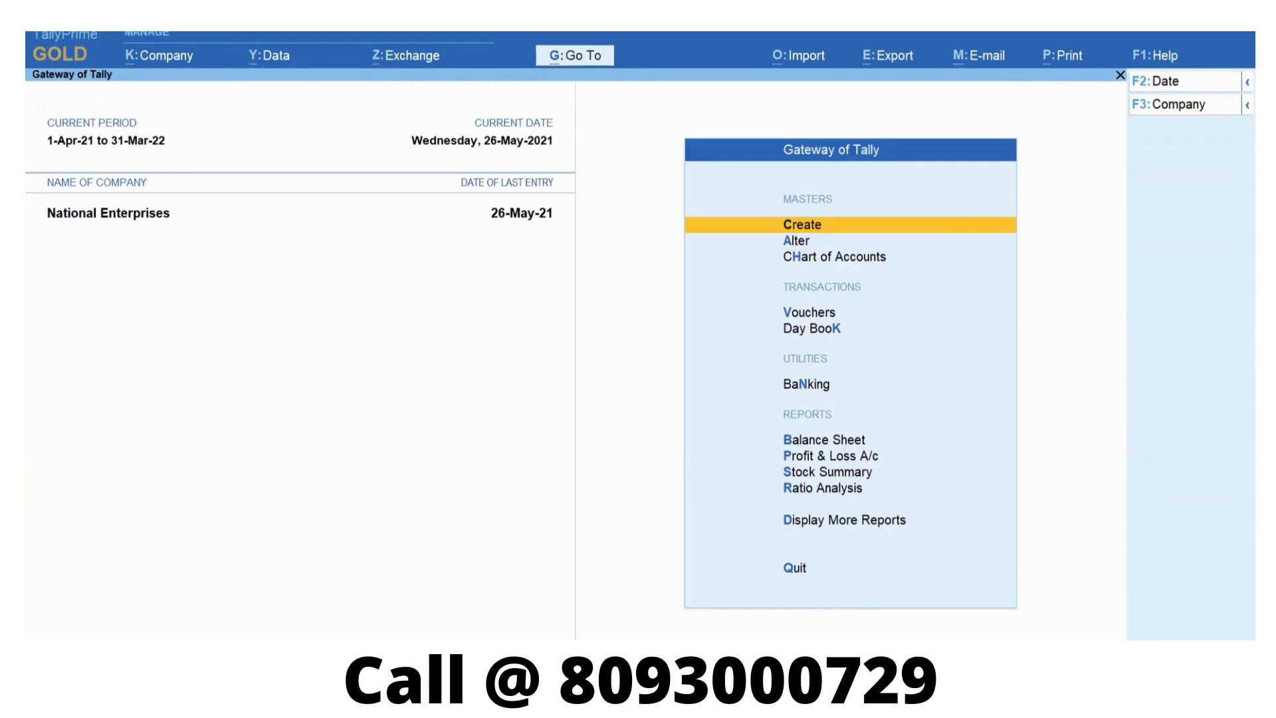
pyautogui.hotkey('alt', 'g')
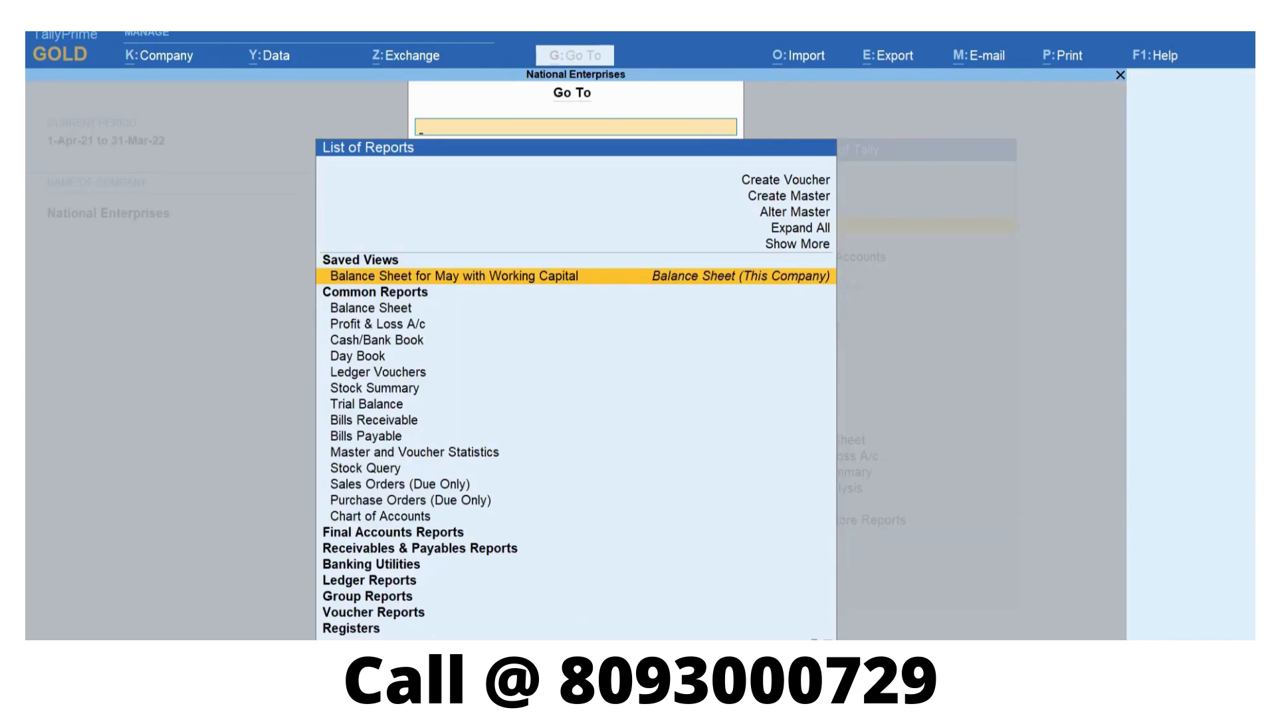
pyautogui.write('bal')
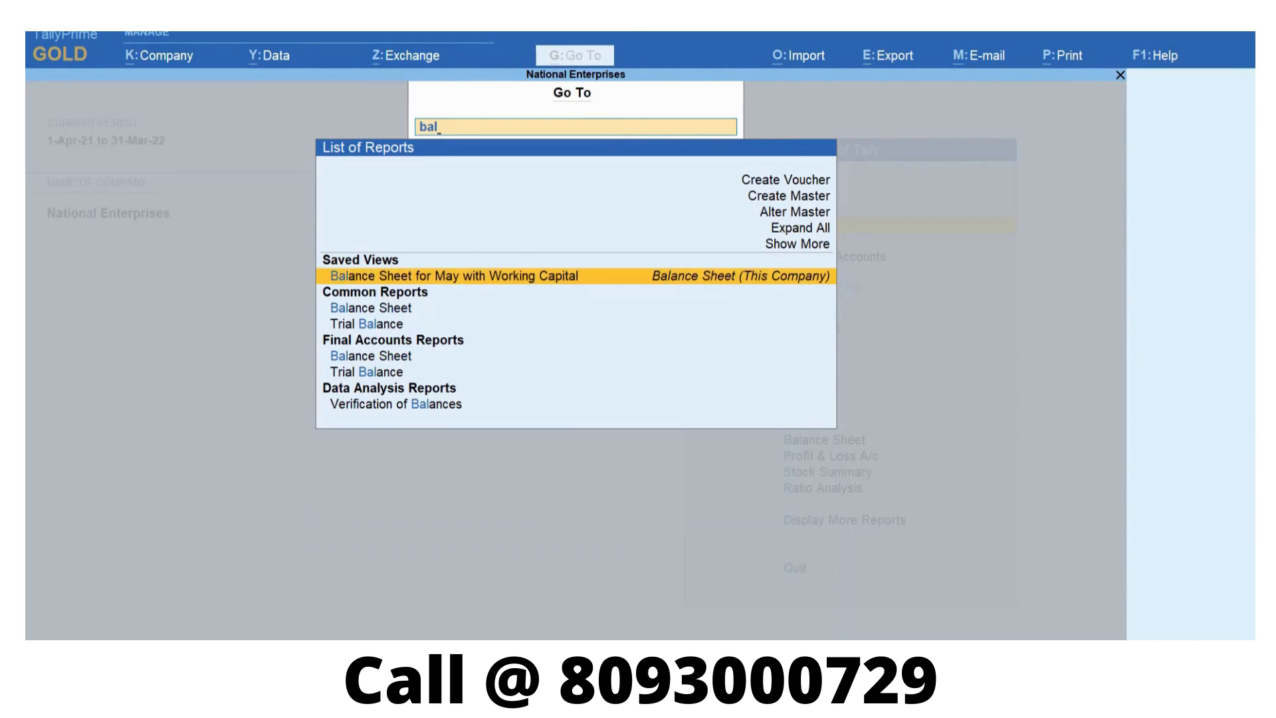
pyautogui.press('Return')
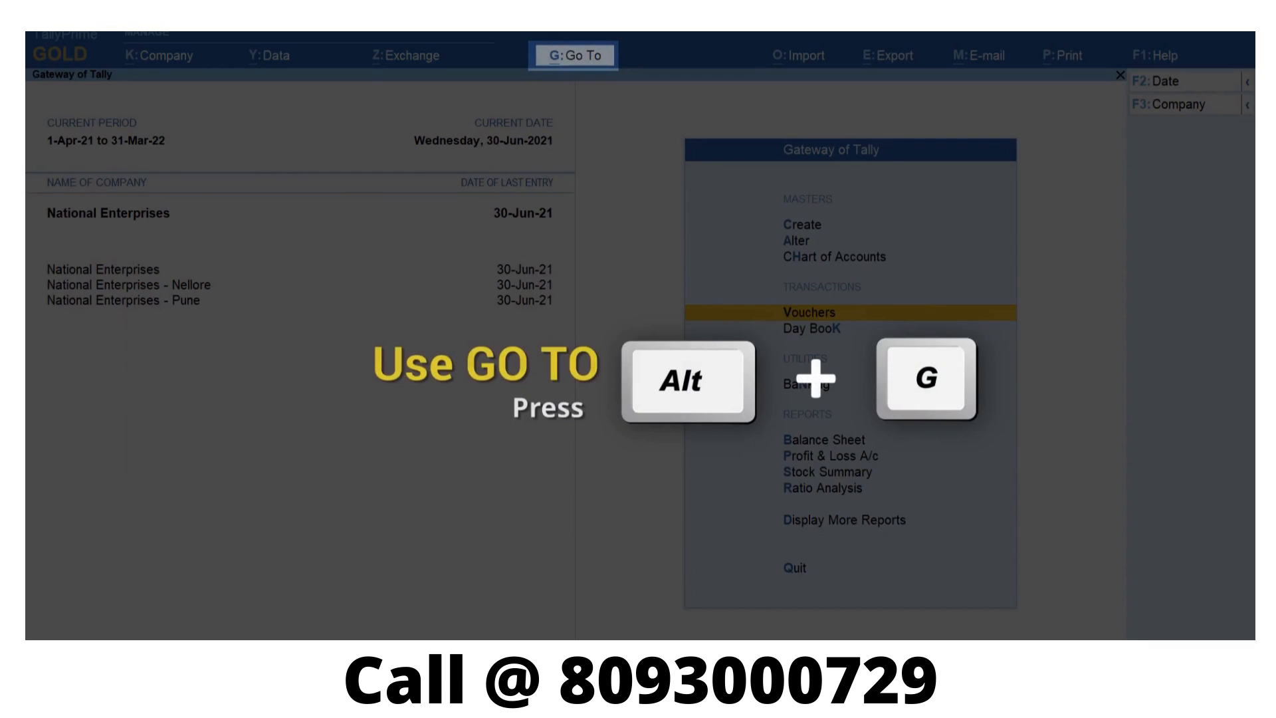
# Open the Profit & Loss A/c report
pyautogui.hotkey('alt', 'g')
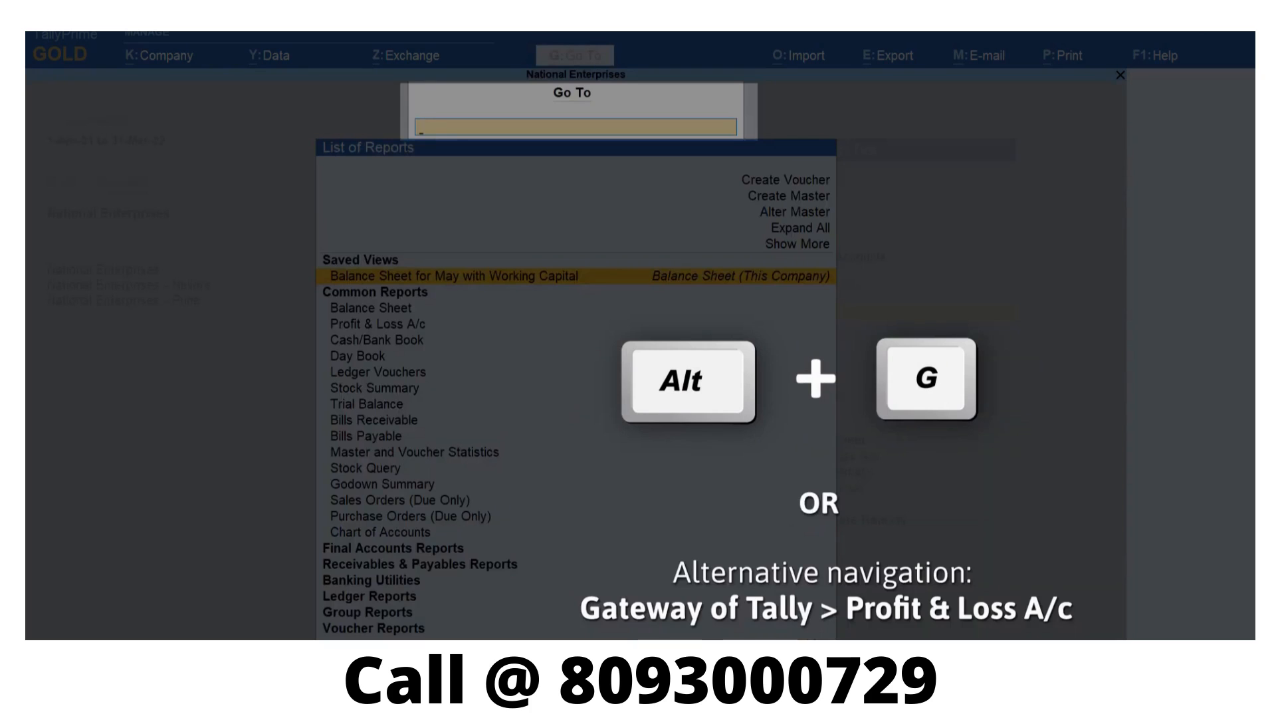
pyautogui.write('Pro')
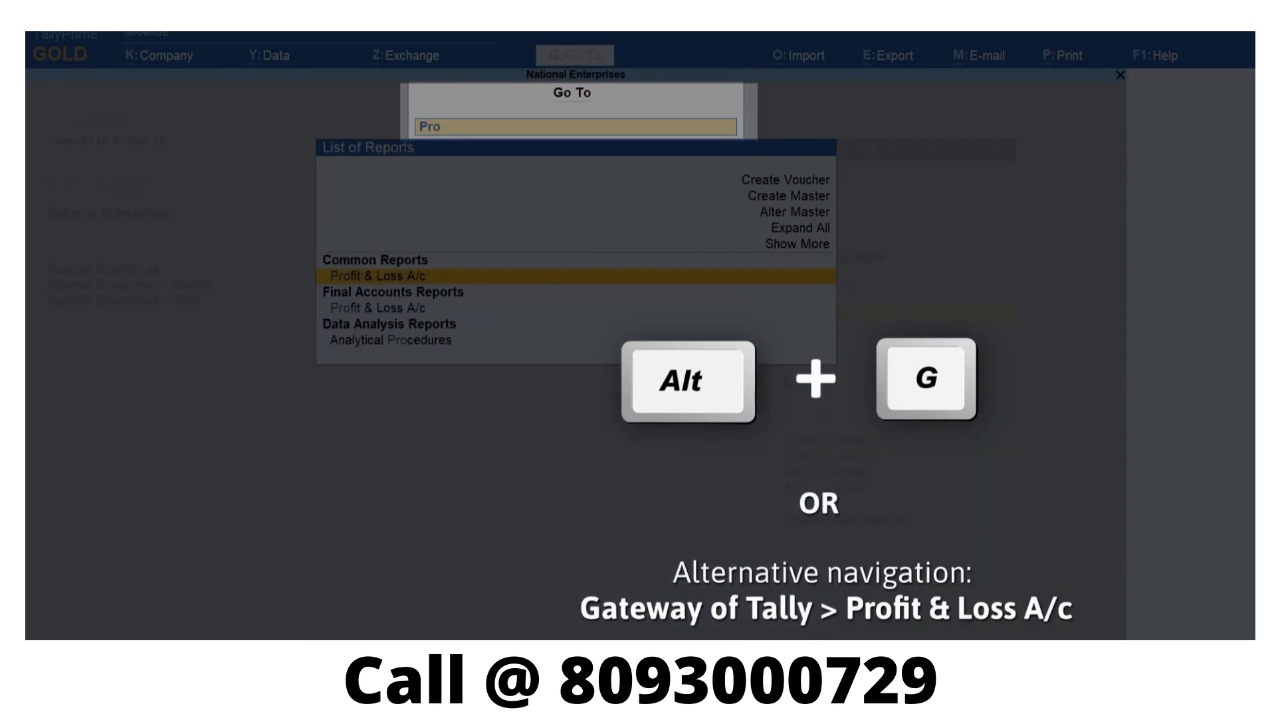
pyautogui.press('Return')
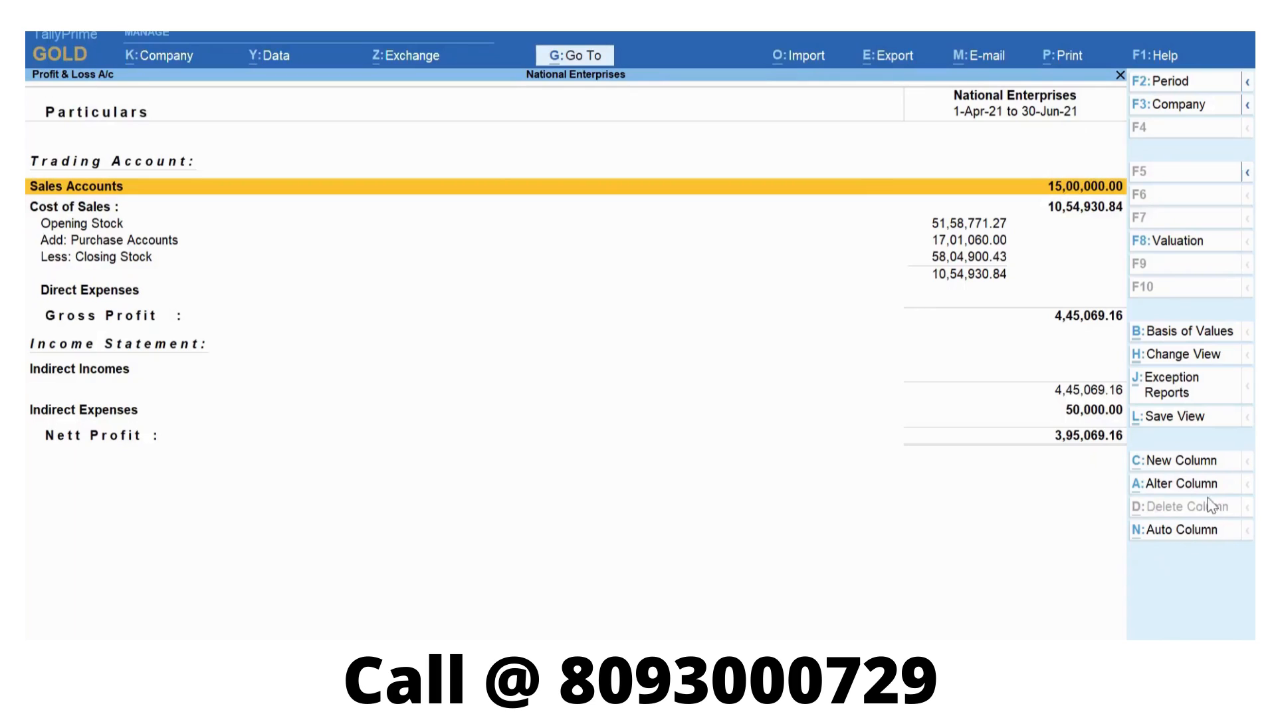
# Add a column for National Enterprises - Pune from 1-Apr-21 to 30-Jun-21, using Base Currency, Default stock valuation and Actuals
pyautogui.click(1209, 462)
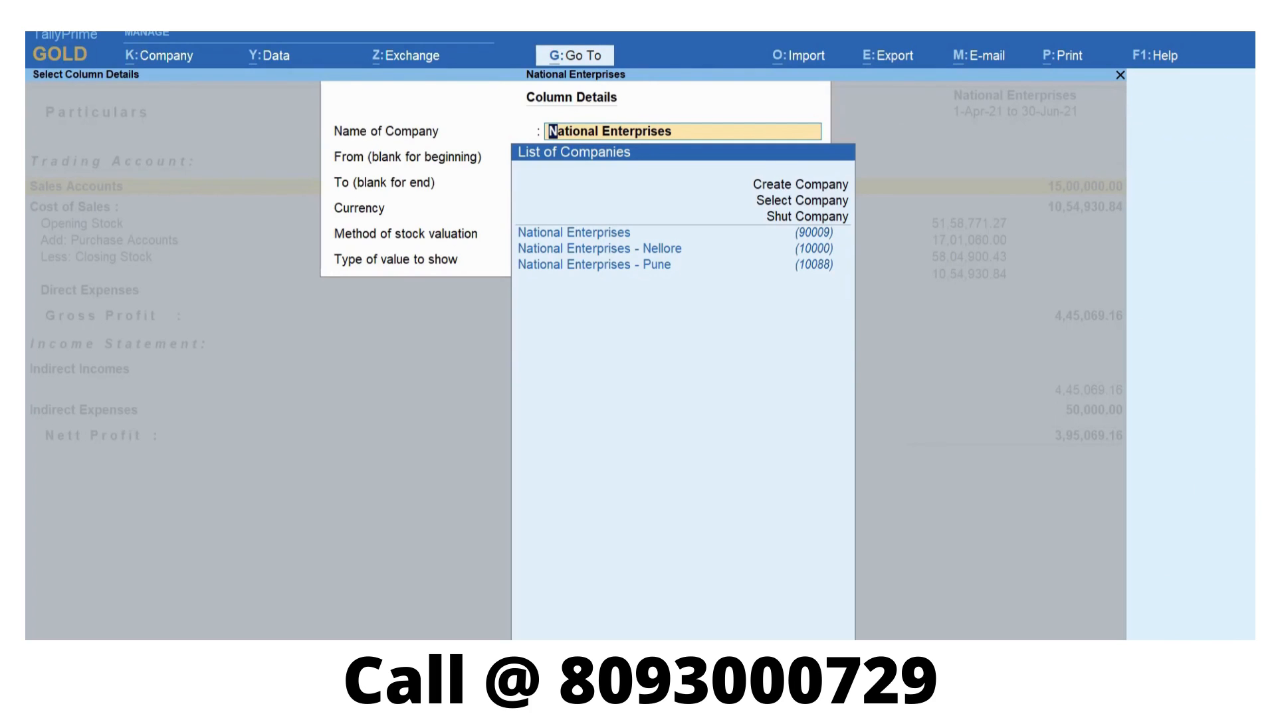
pyautogui.press('Down')
pyautogui.press('Down')
pyautogui.press('Down')
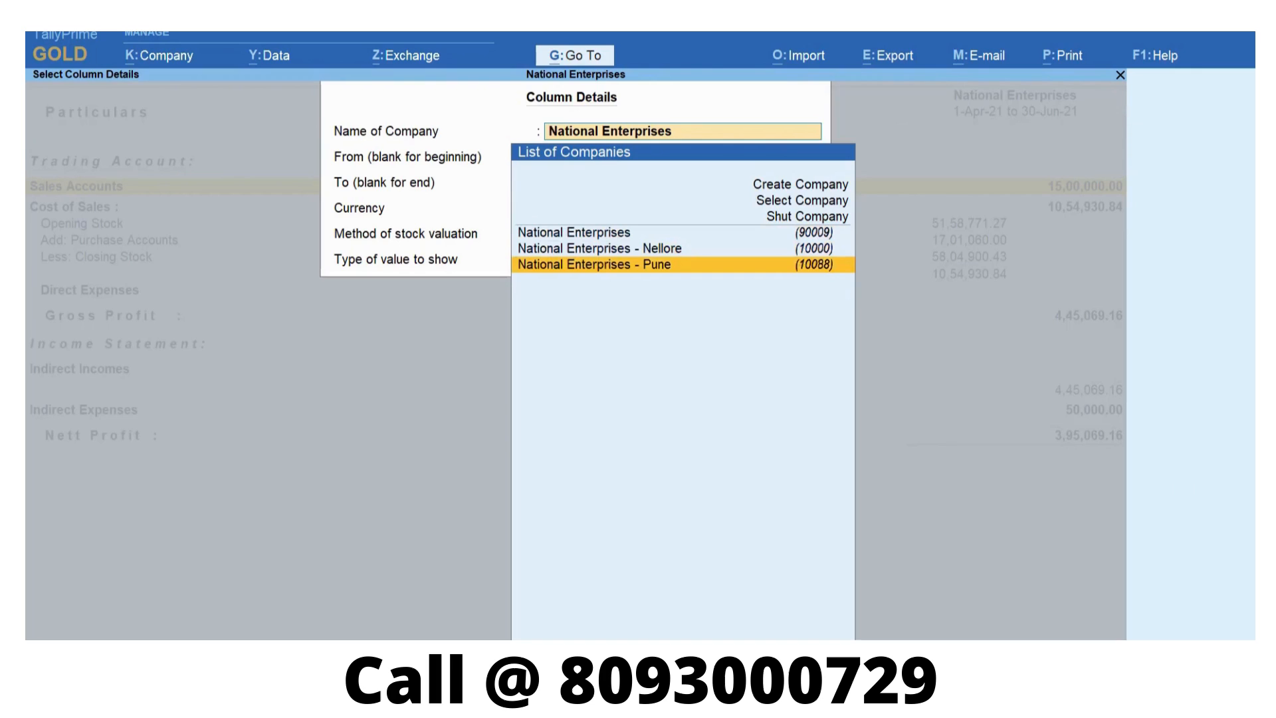
pyautogui.press('Return')
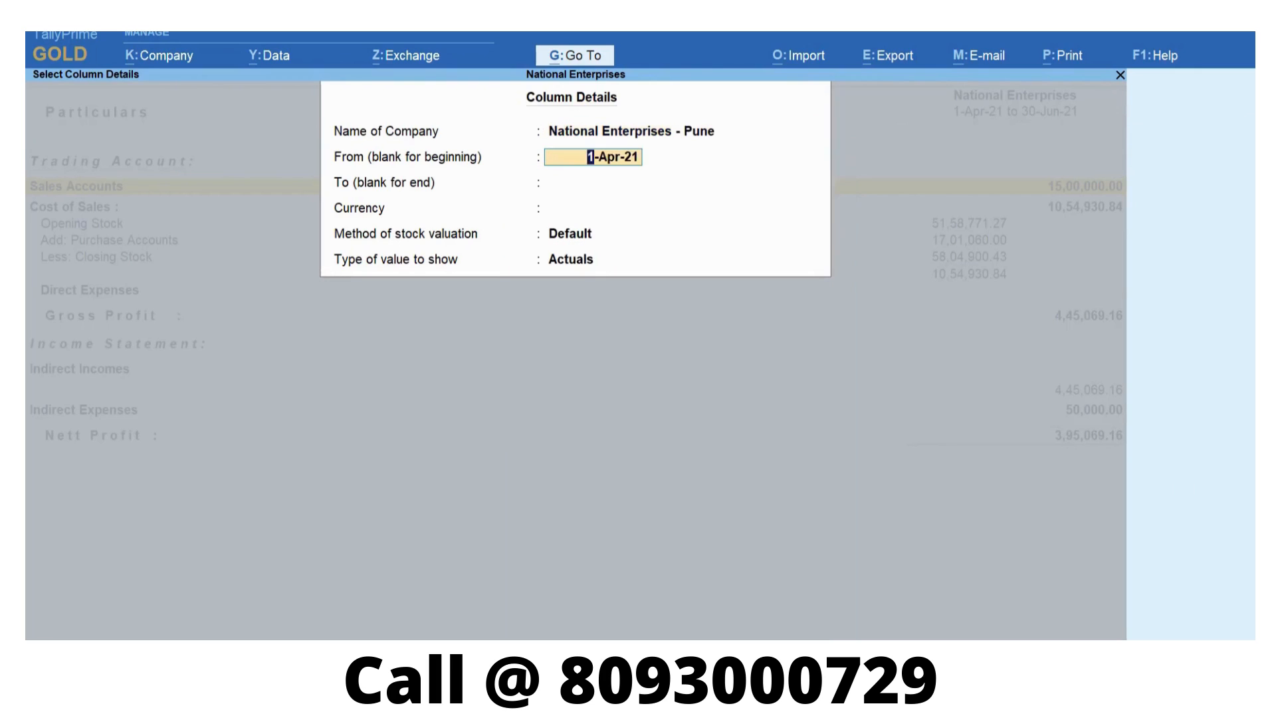
pyautogui.press('Return')
pyautogui.write('30')
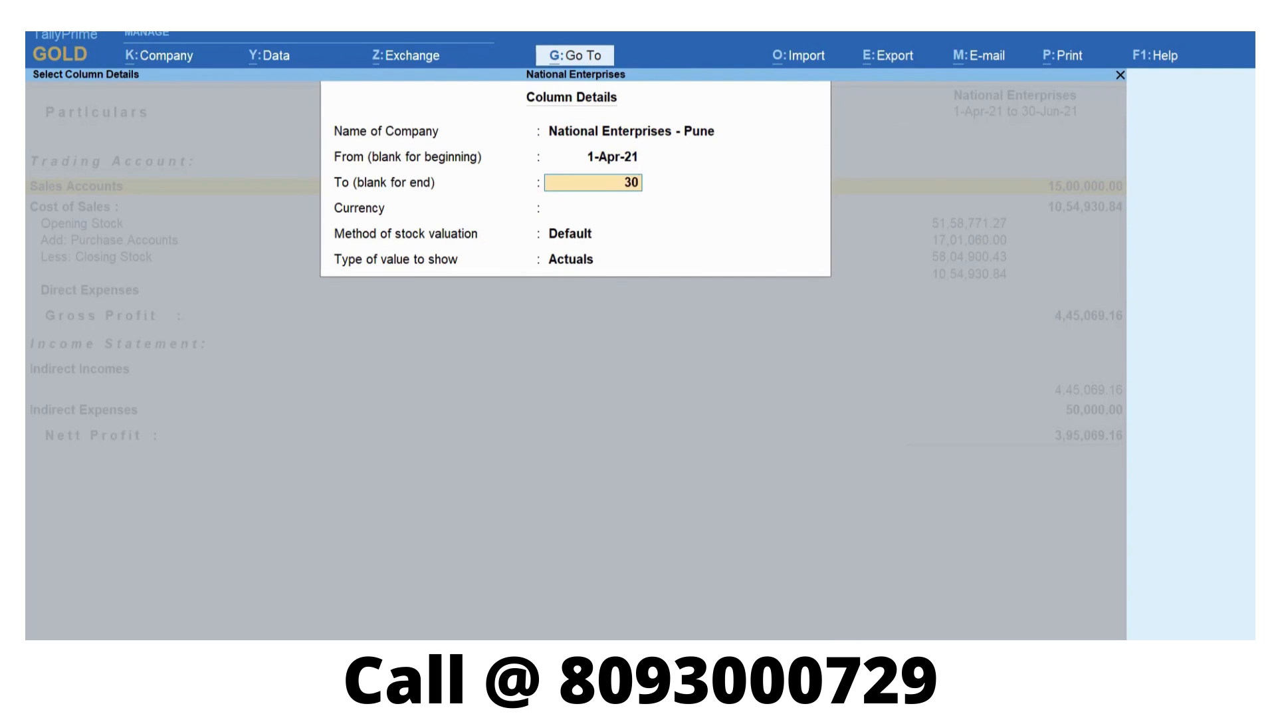
pyautogui.write(' jun 21')
pyautogui.press('Return')
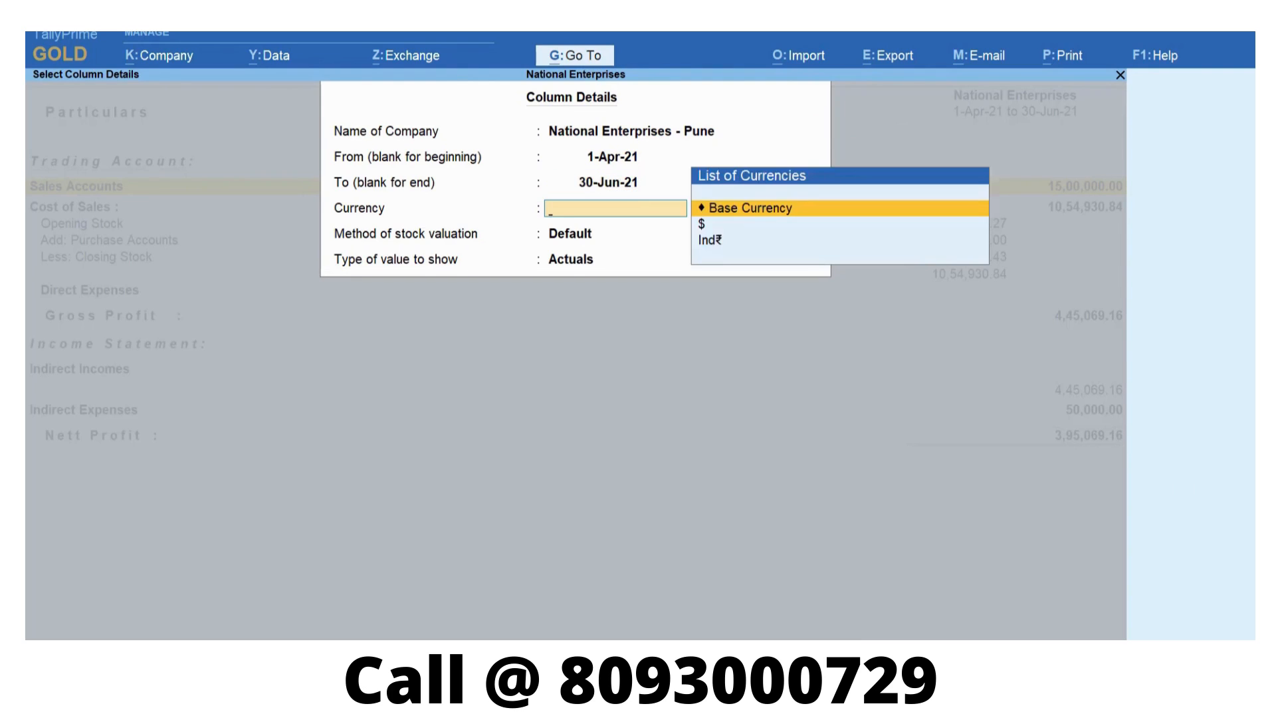
pyautogui.press('Return')
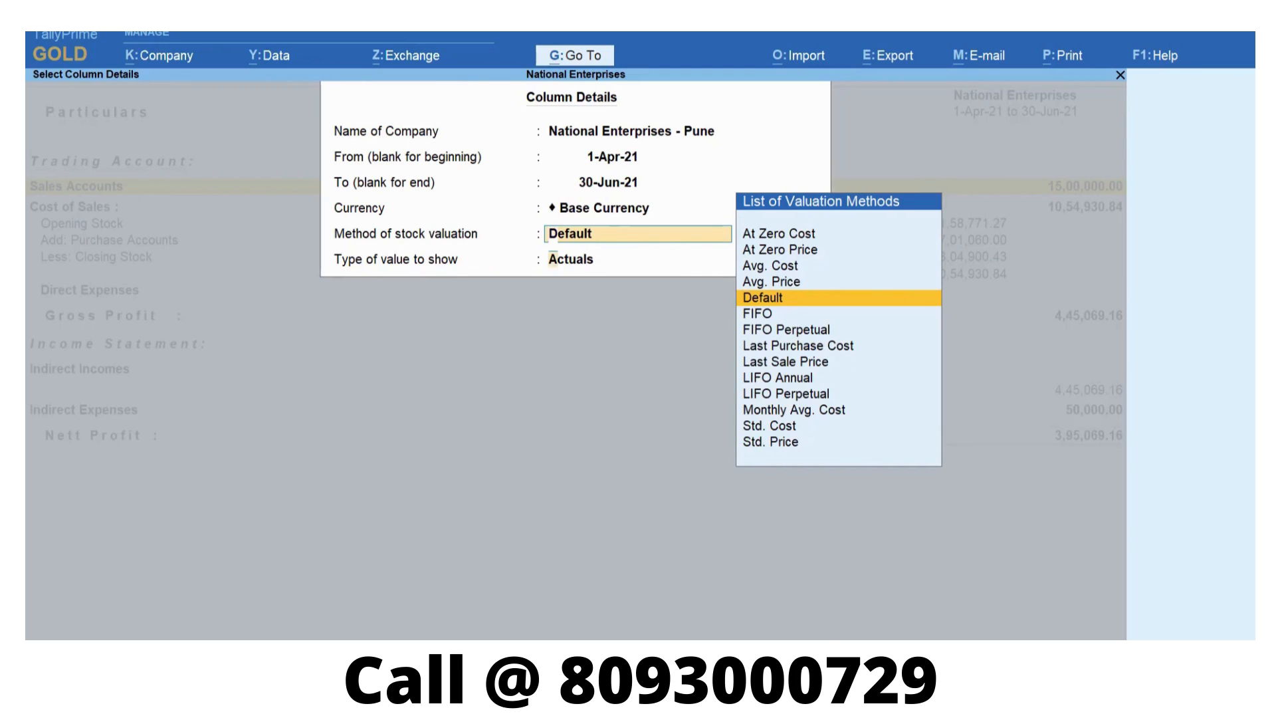
pyautogui.press('Return')
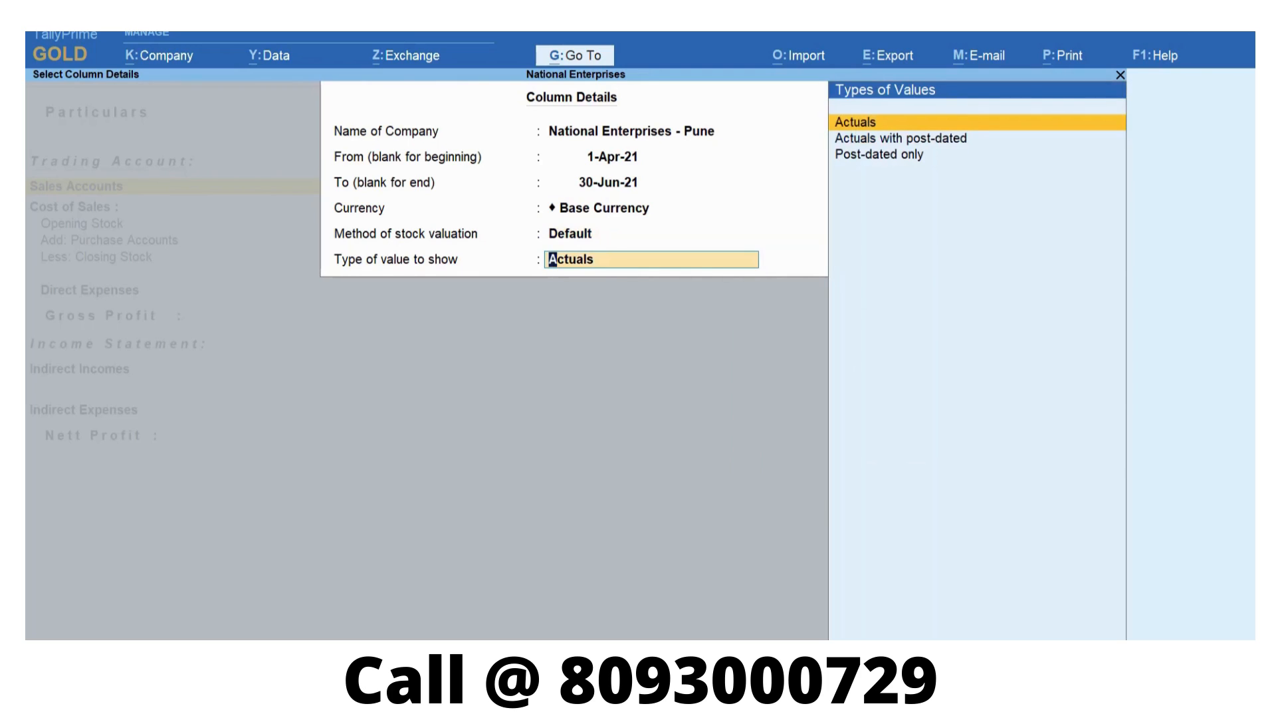
pyautogui.press('Return')
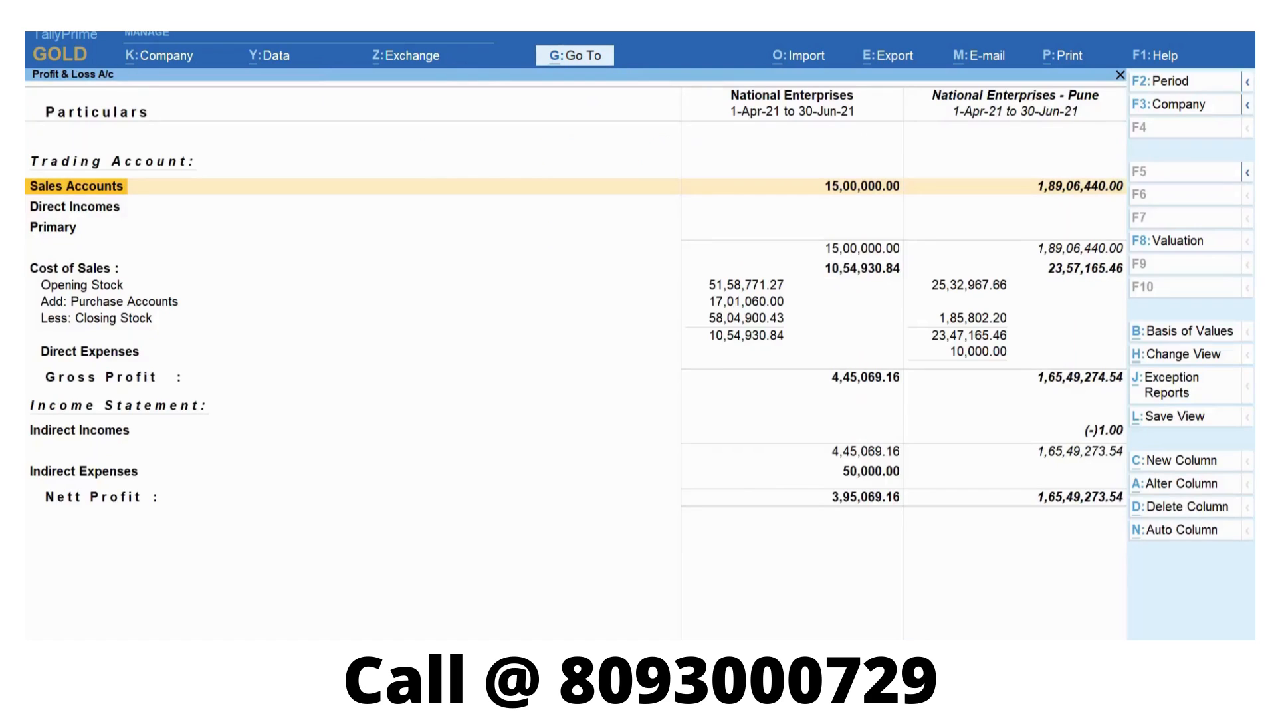
# Add a column for National Enterprises - Nellore from 1-Apr-21 to 30-Jun-21, using Base Currency, Default stock valuation and Actuals
pyautogui.click(1206, 465)
pyautogui.press('Down')
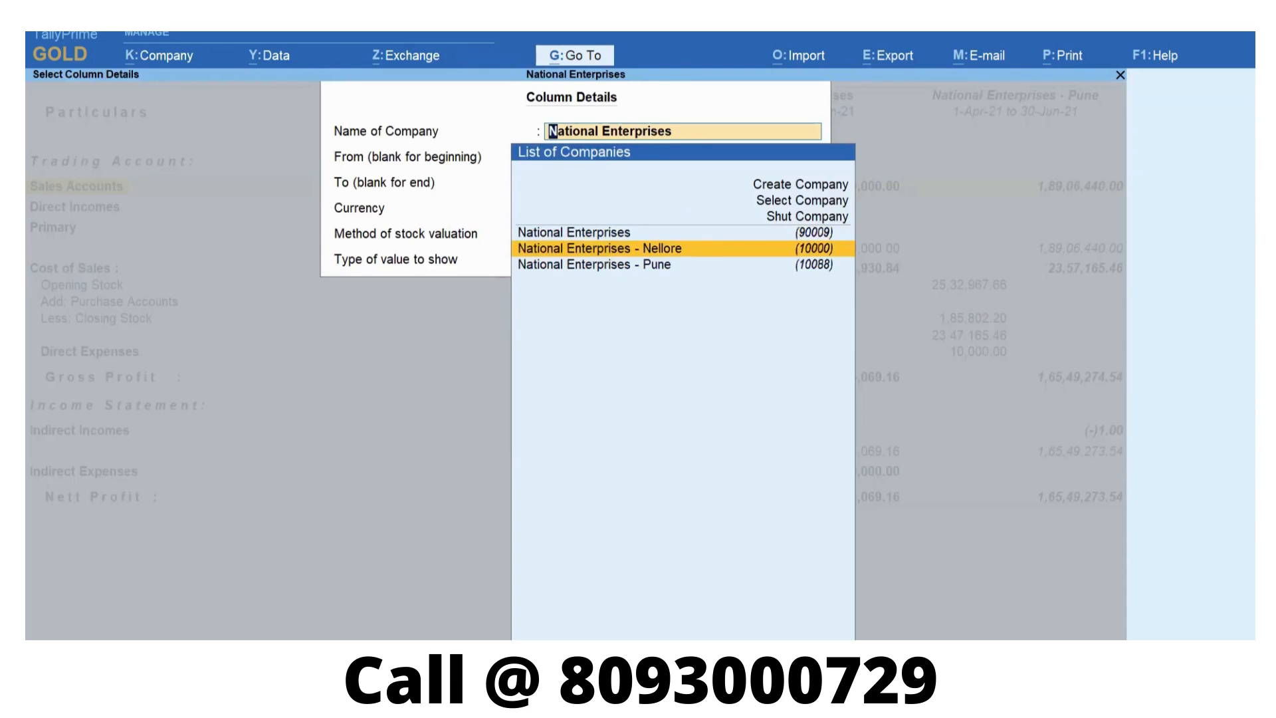
pyautogui.press('Return')
pyautogui.press('Return')
pyautogui.write('30')
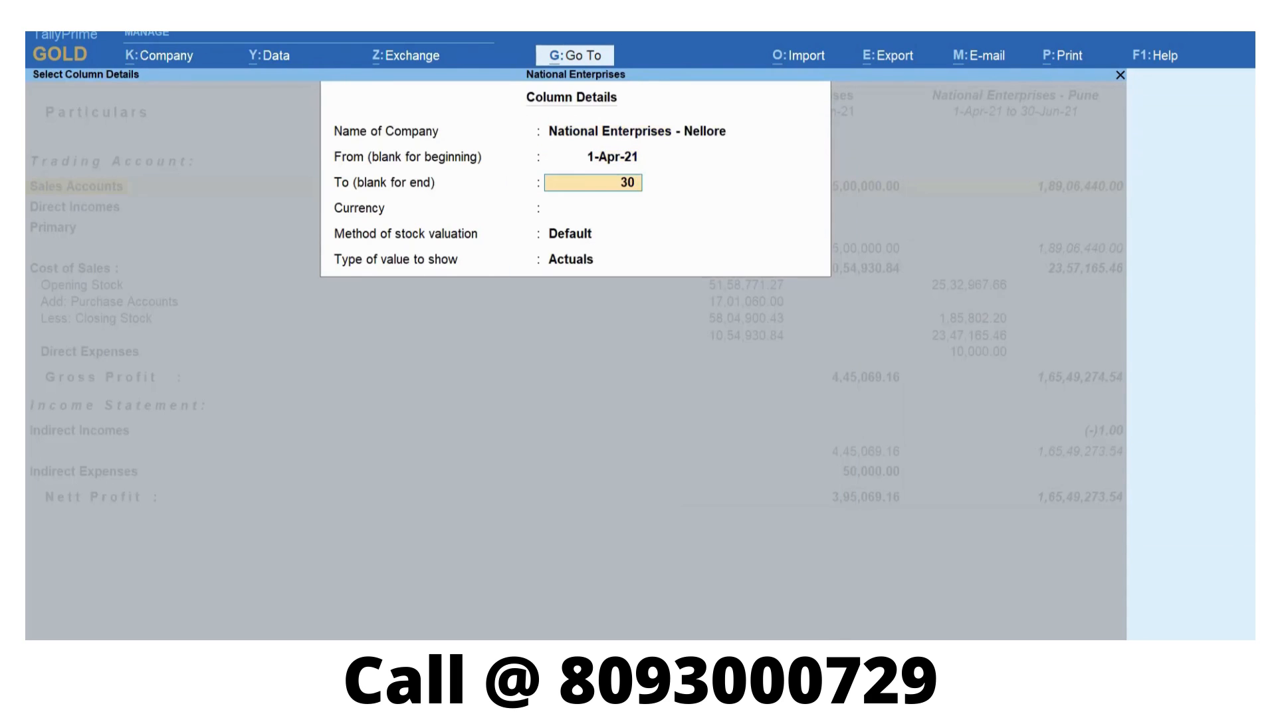
pyautogui.write(' jun')
pyautogui.press('Return')
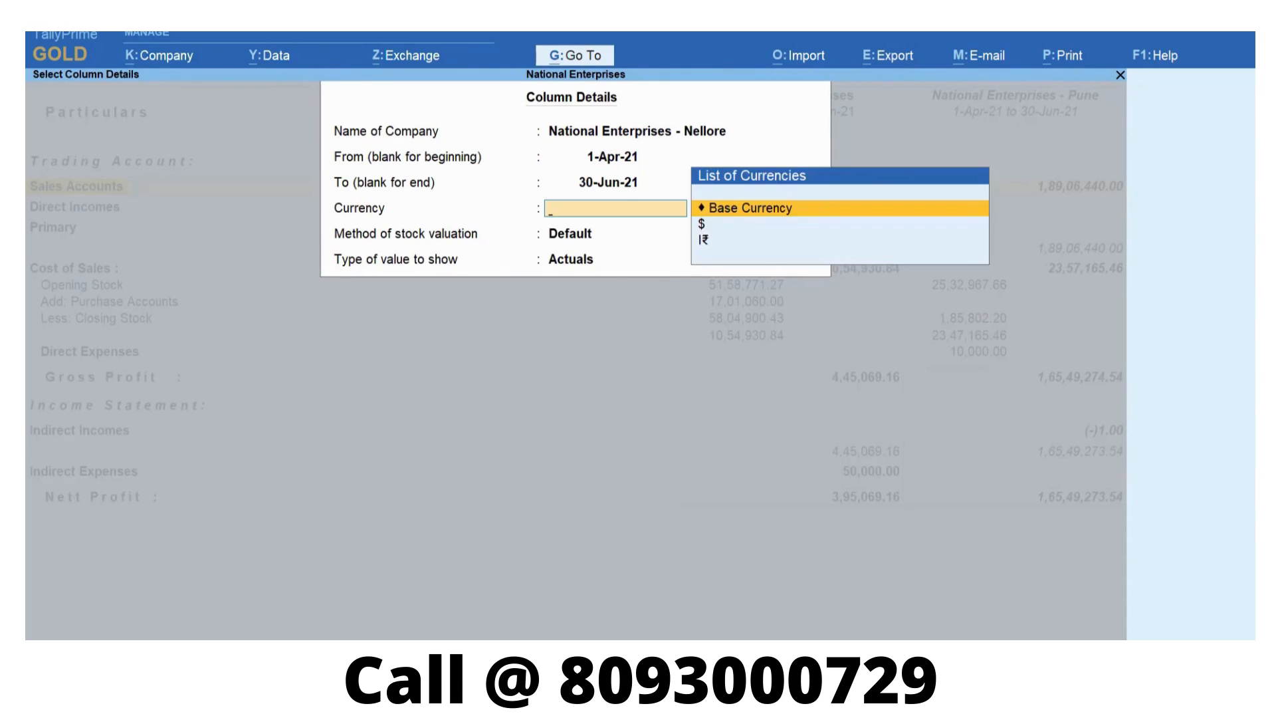
pyautogui.press('Return')
pyautogui.press('Return')
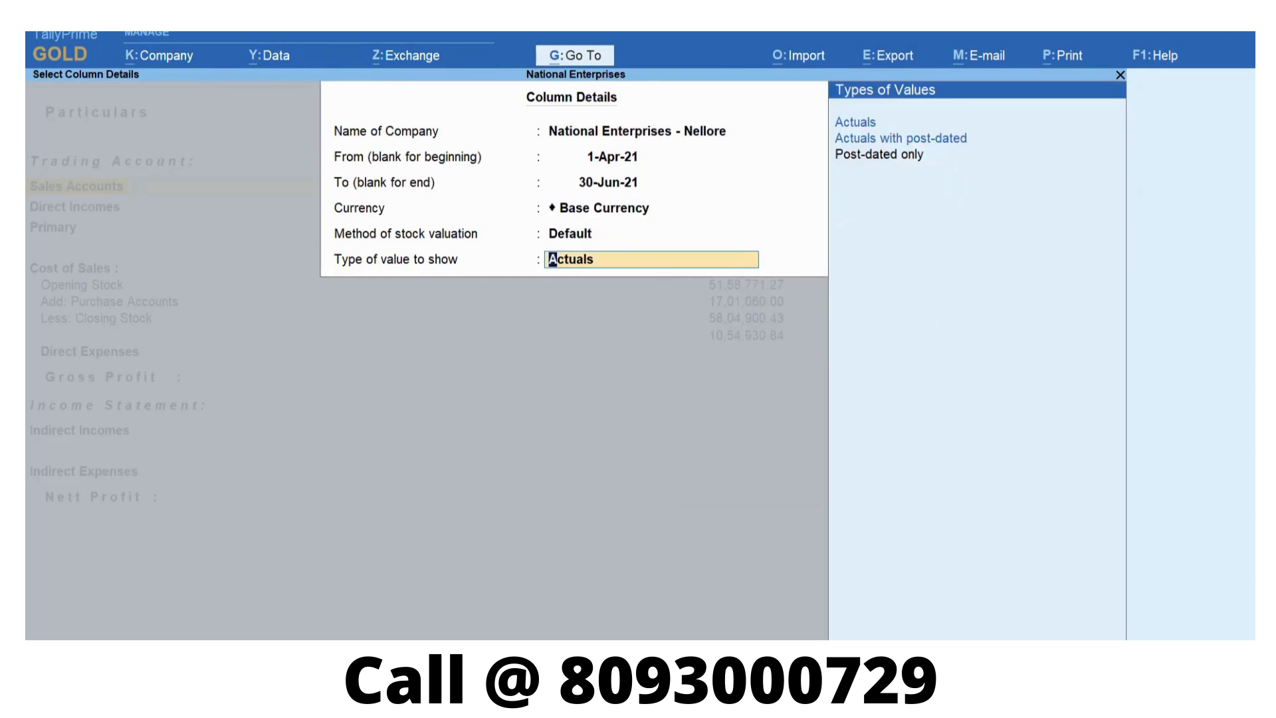
pyautogui.press('Return')
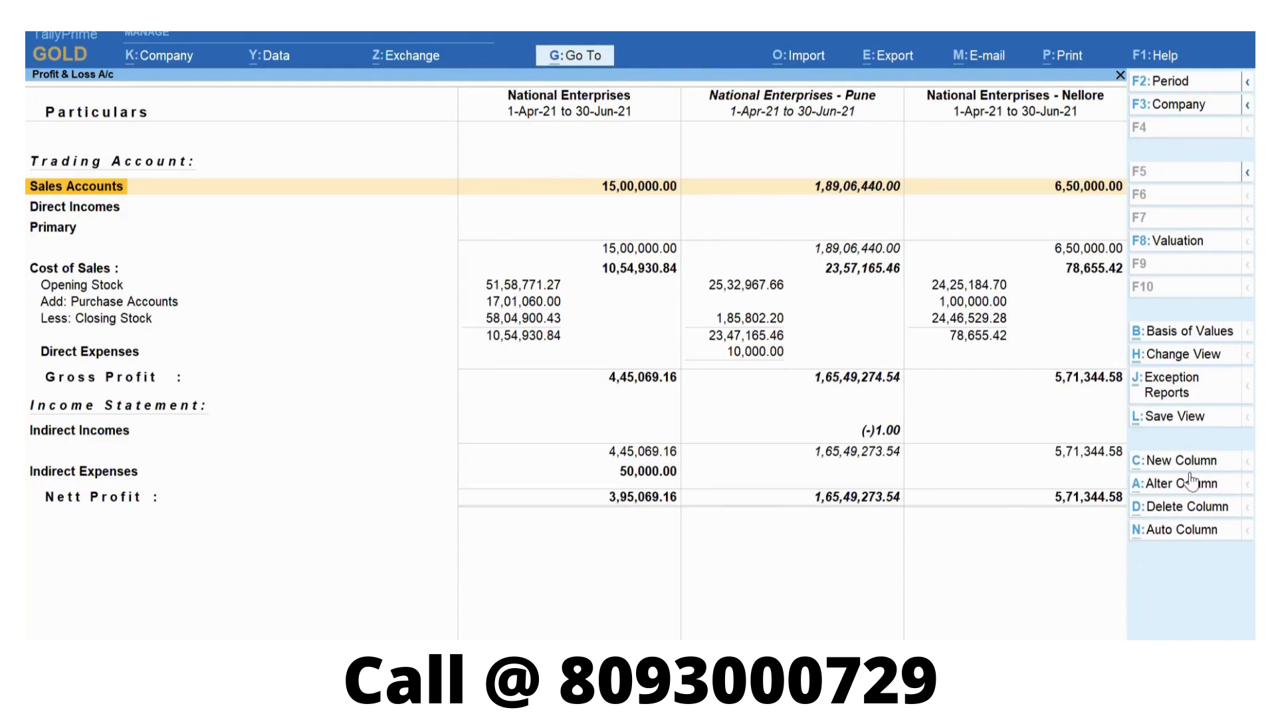
# Save the Profit & Loss view as Comparative Study of All Branches for All Companies, without making it the default view
pyautogui.click(1207, 420)
pyautogui.write('Com')
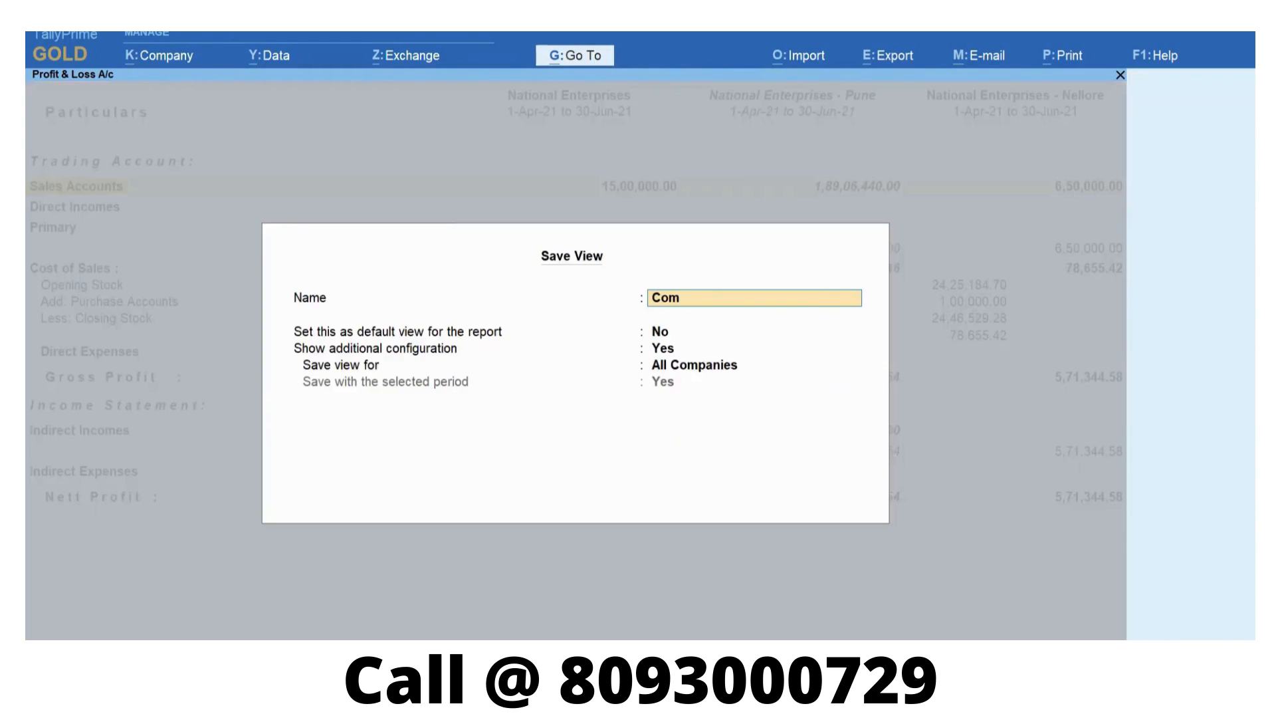
pyautogui.write('parative Study of All Branches')
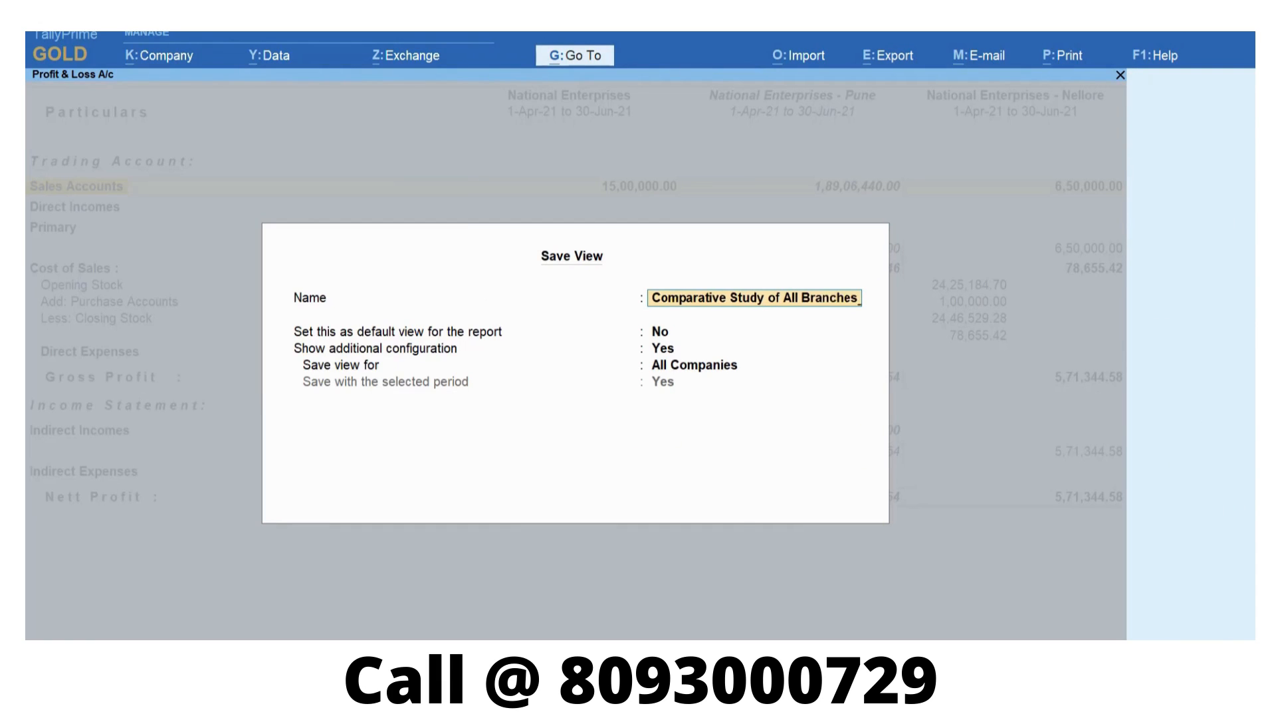
pyautogui.press('Return')
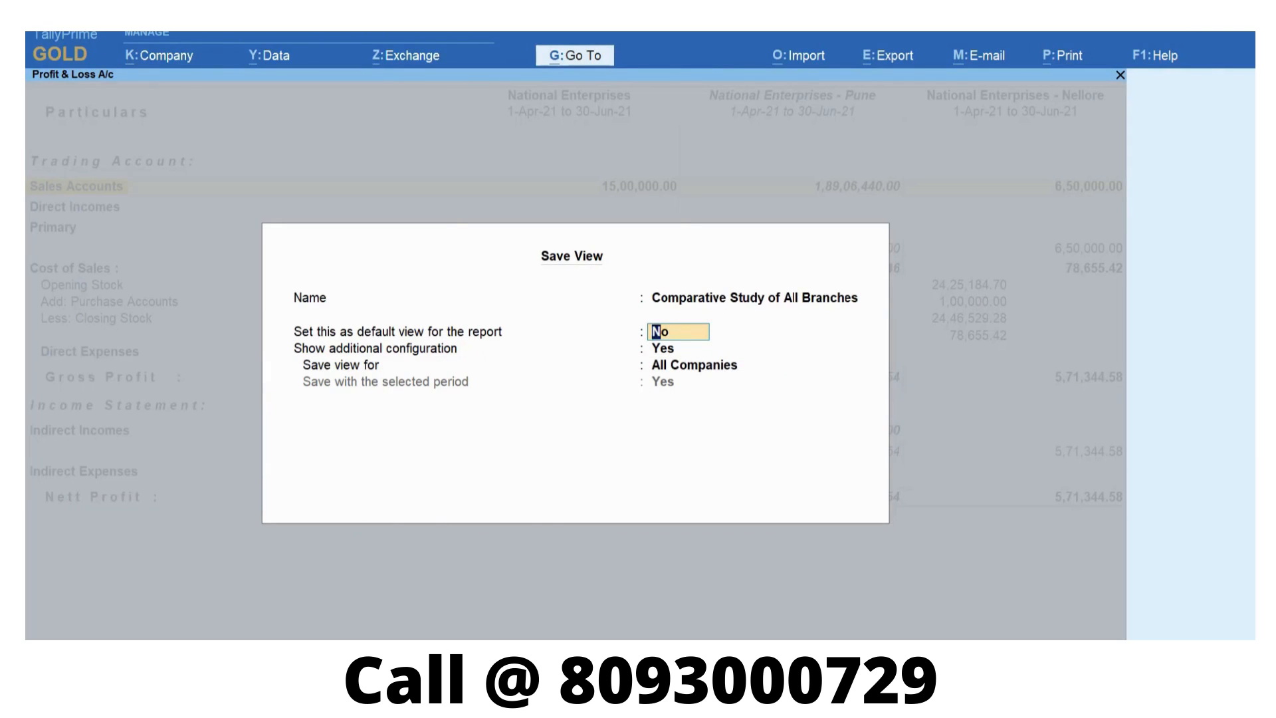
pyautogui.press('Return')
pyautogui.press('Return')
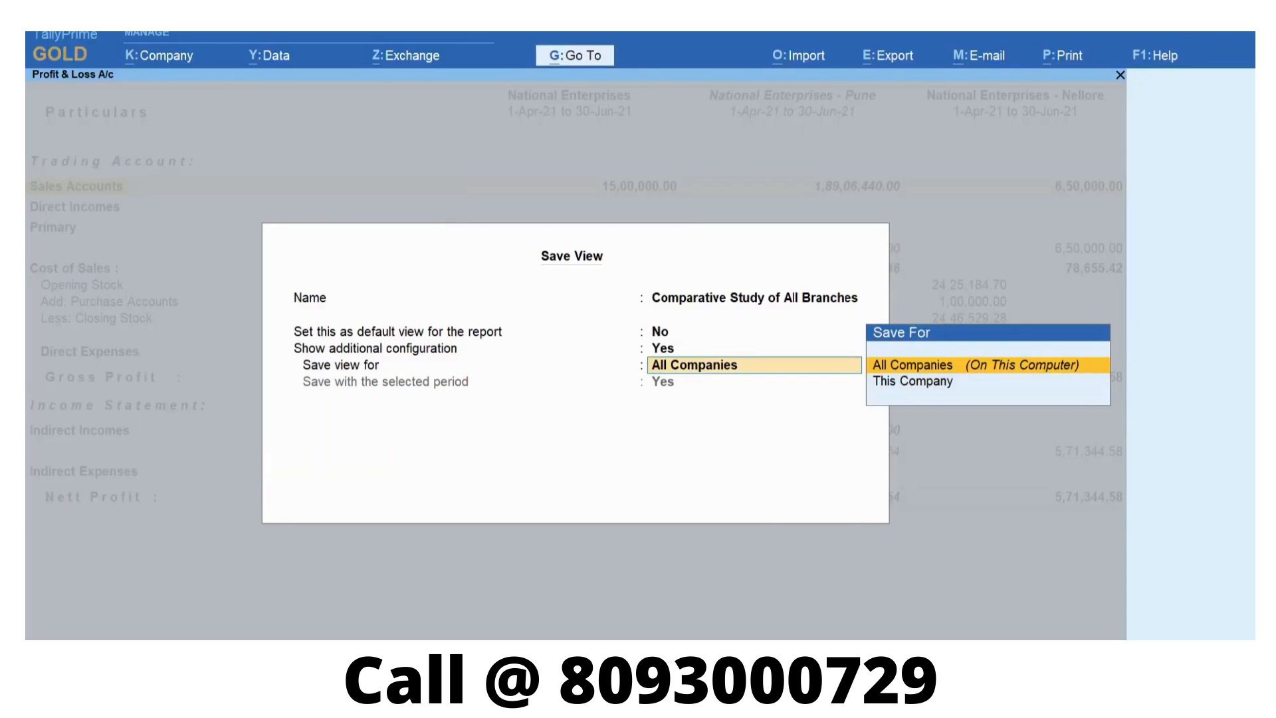
pyautogui.press('Return')
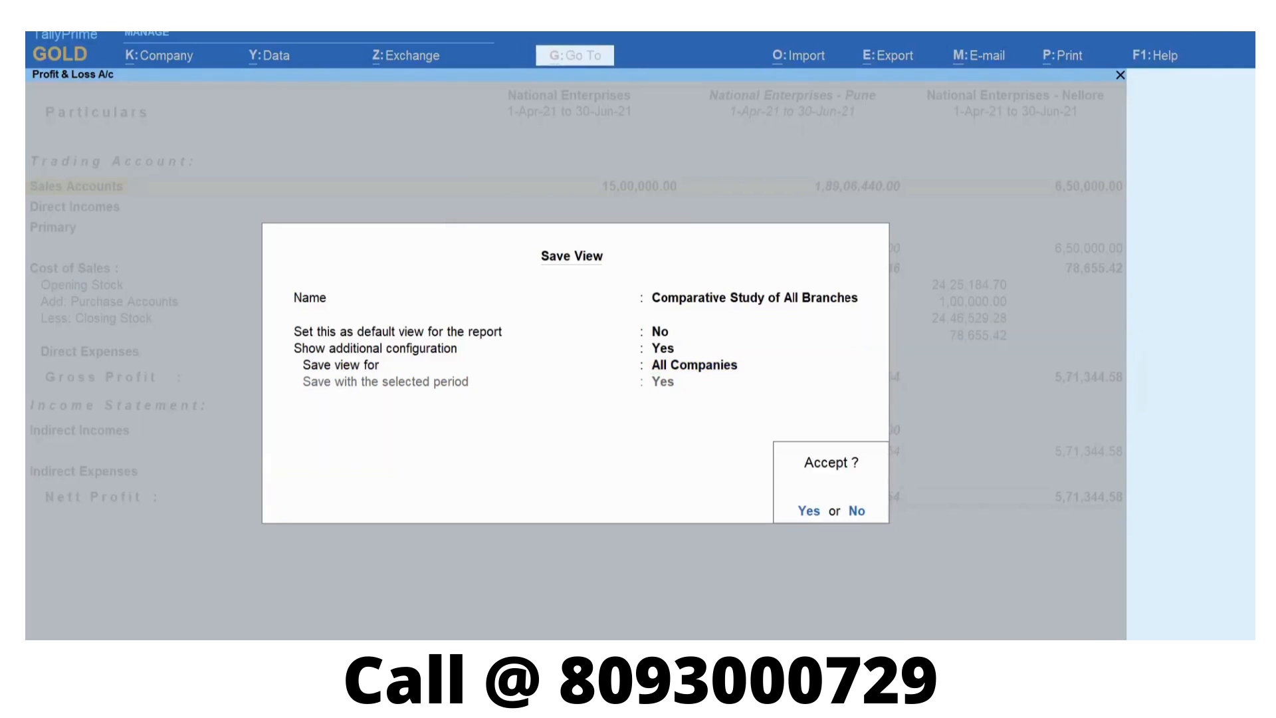
pyautogui.press('Return')
# Return to the Gateway of Tally and open the saved view Comparative Study of All Branches
pyautogui.press('Escape')
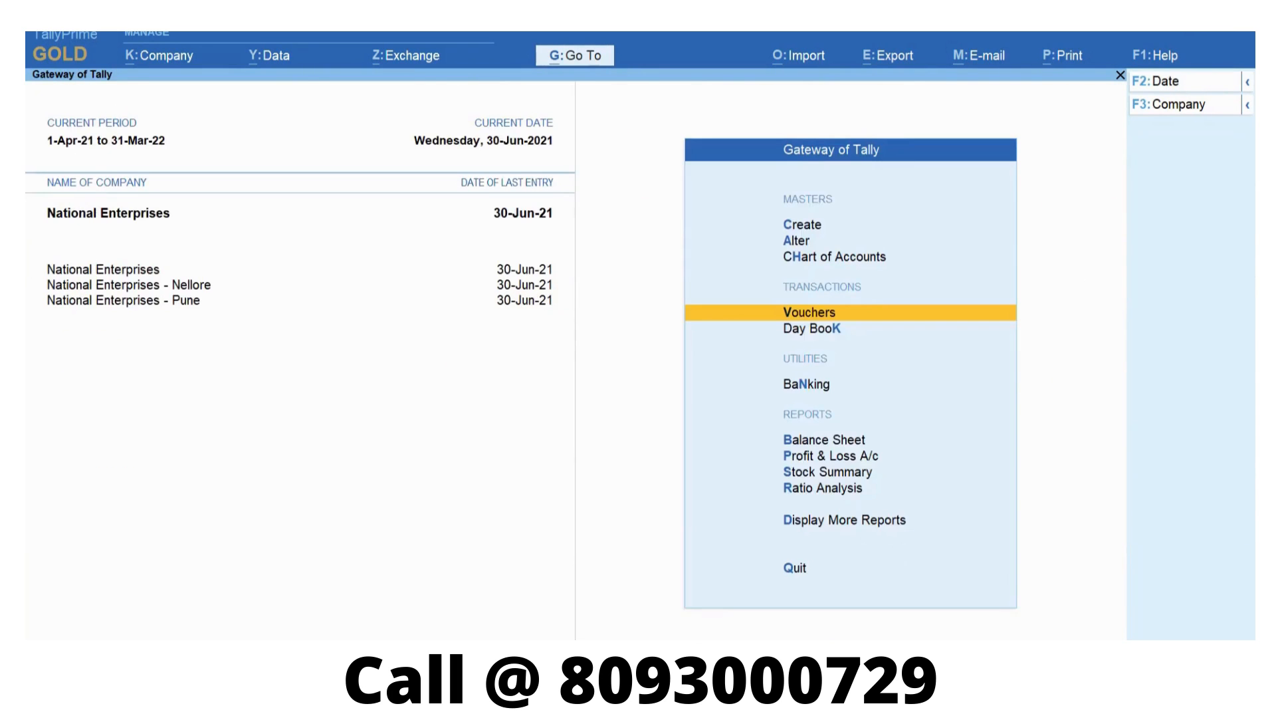
pyautogui.hotkey('alt', 'g')
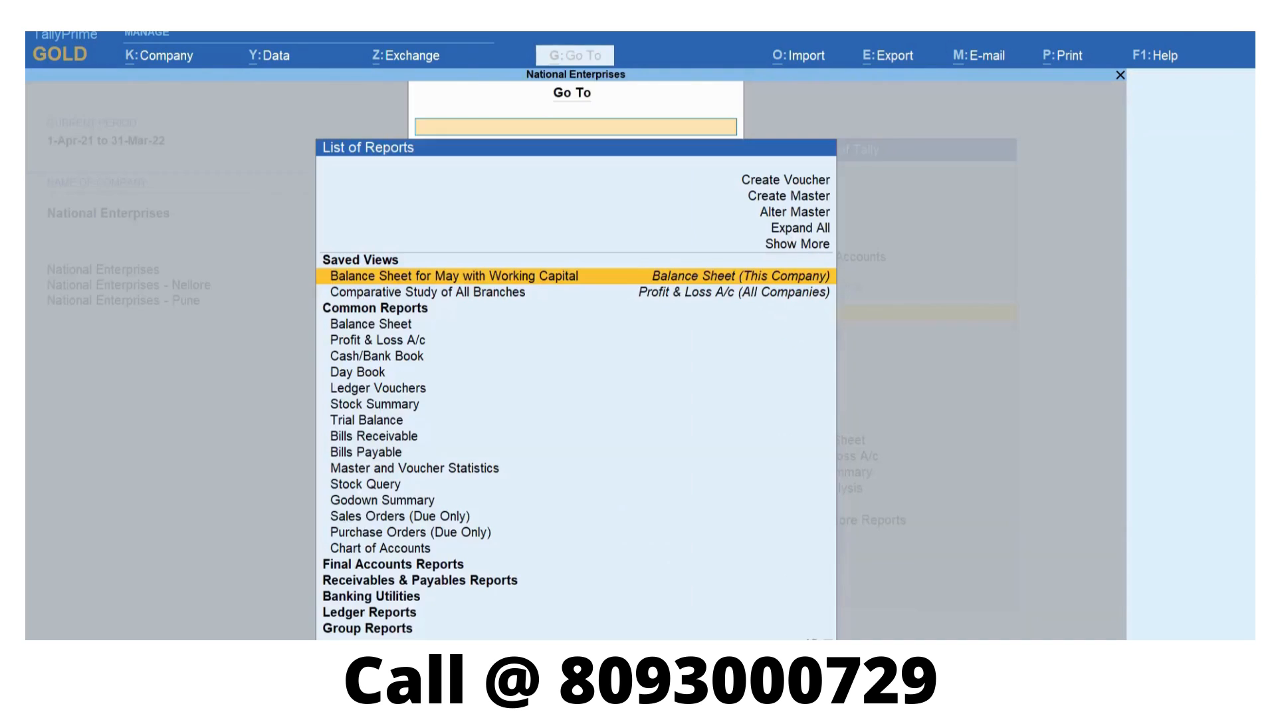
pyautogui.write('Compa')
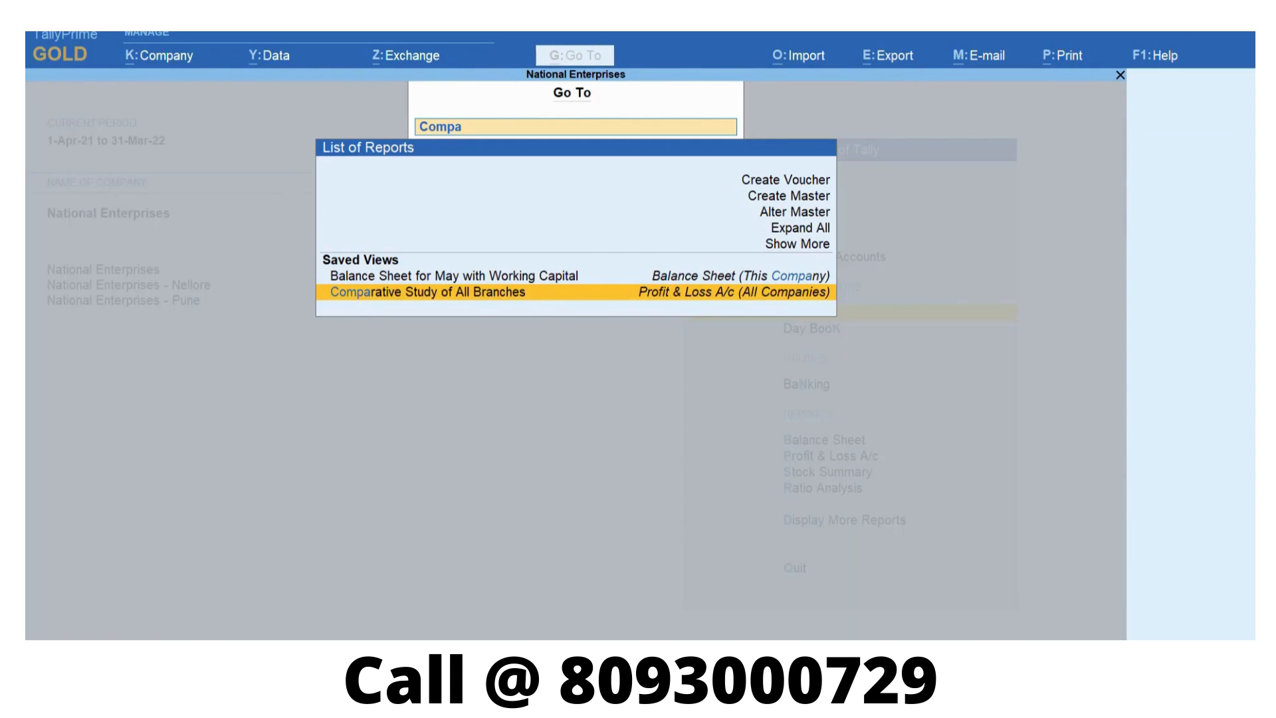
pyautogui.press('Return')
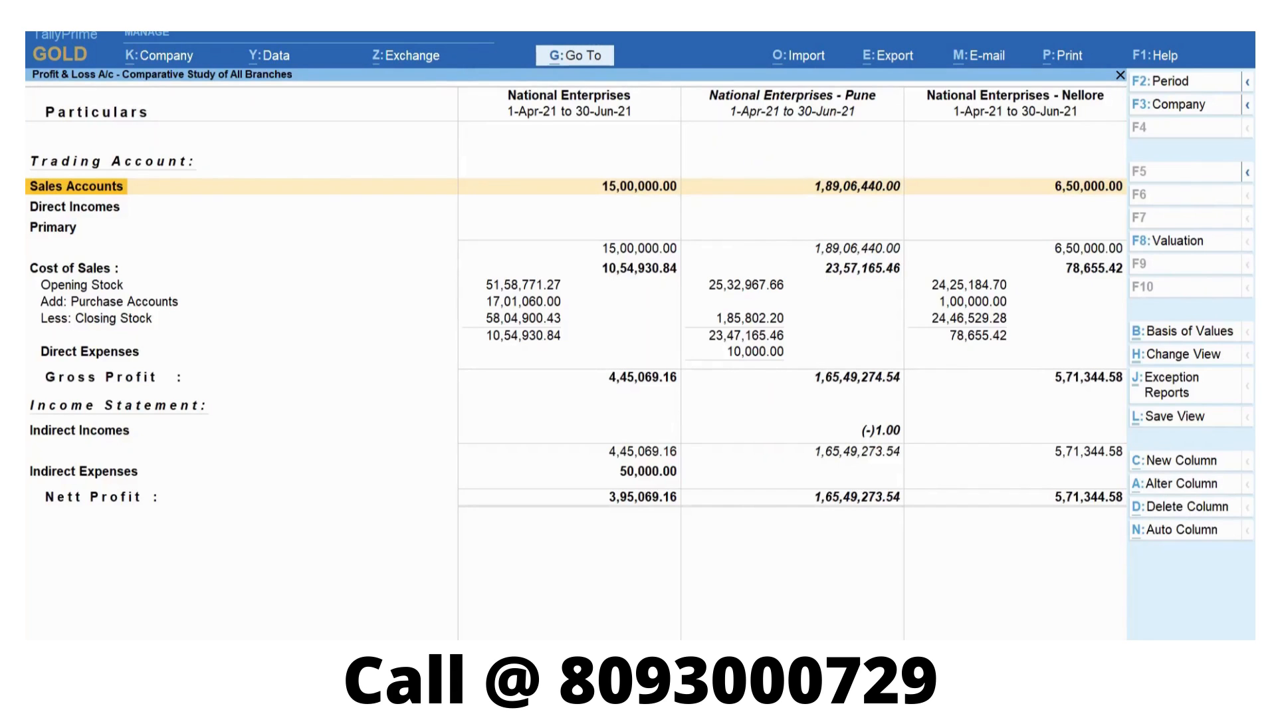